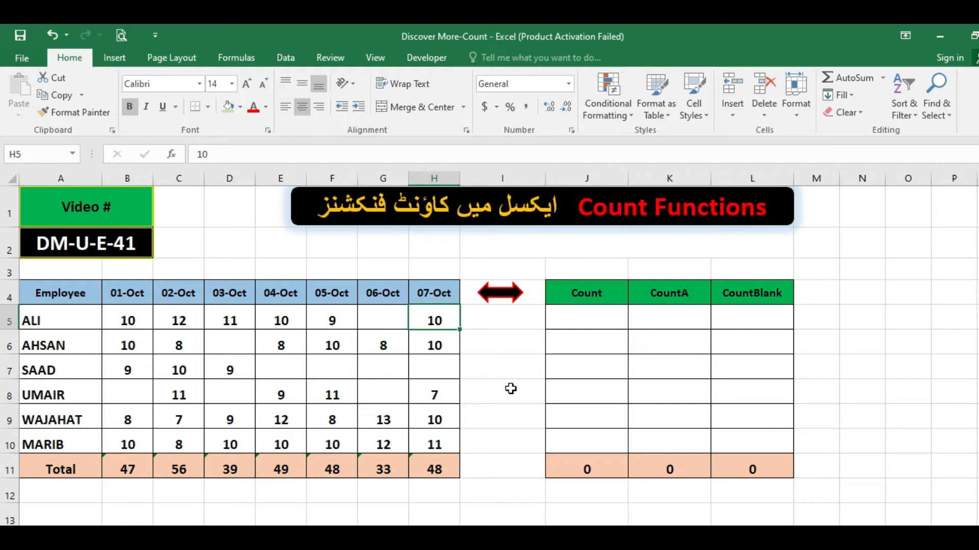
Examine the employee table's names, its 01-Oct to 07-Oct entries, and the daily values in rows 5 and 6.
left_click(73, 299)
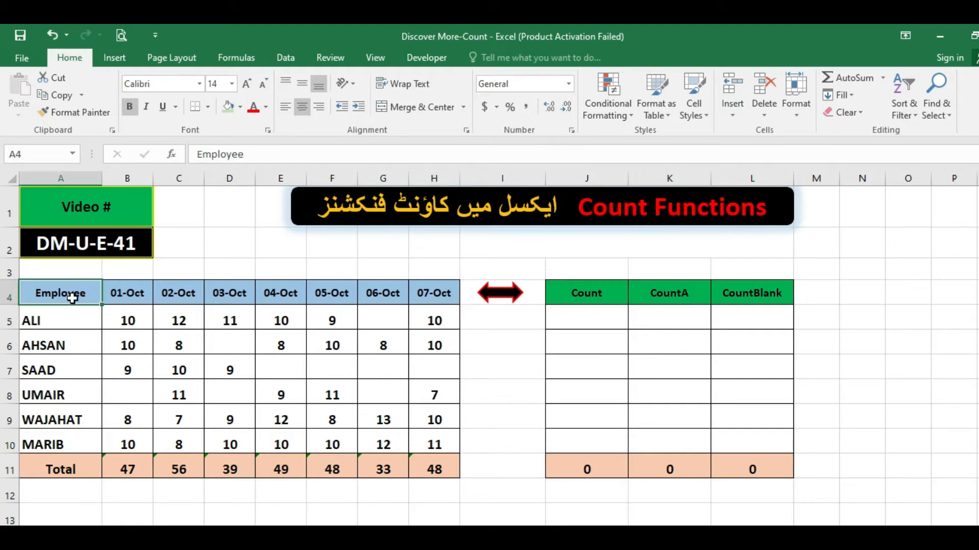
left_click_drag(73, 298, 403, 461)
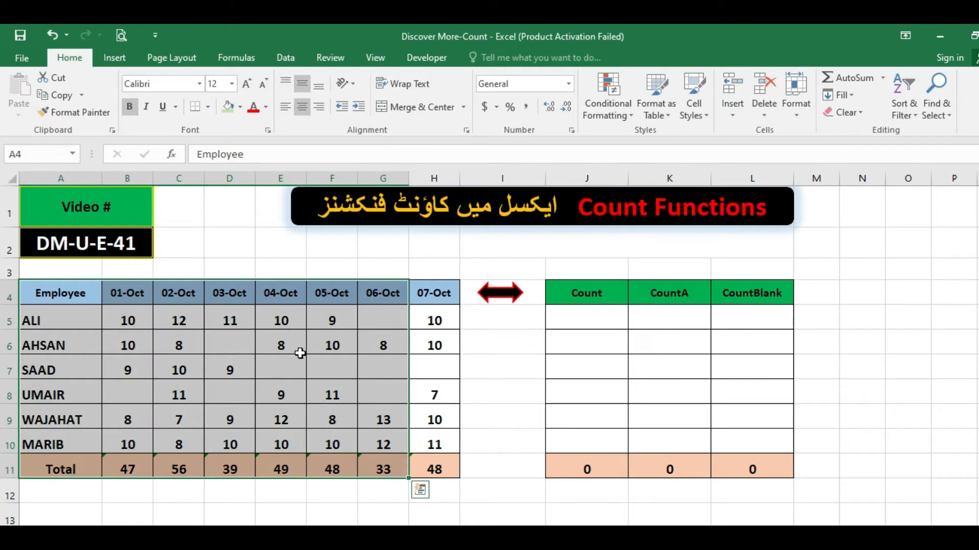
left_click_drag(73, 321, 76, 438)
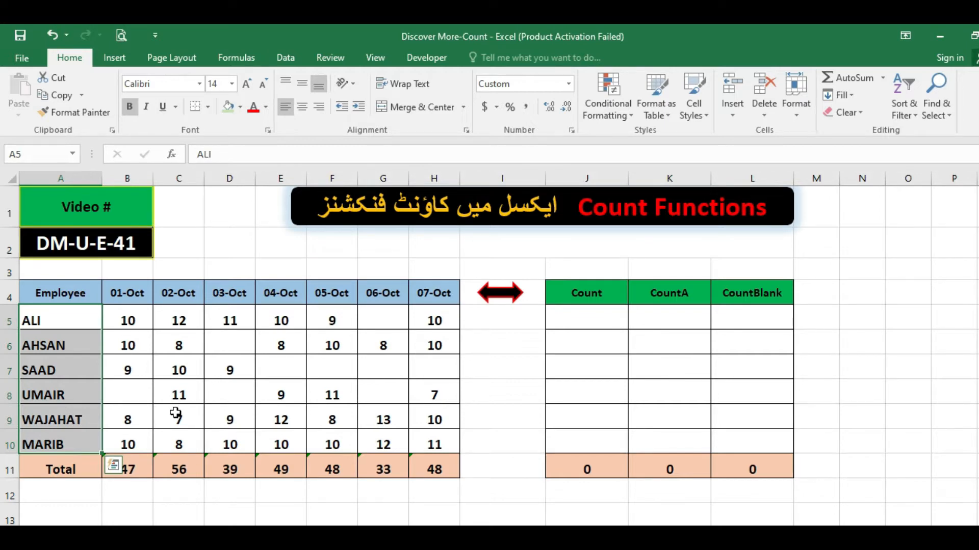
left_click_drag(122, 292, 415, 432)
left_click(211, 369)
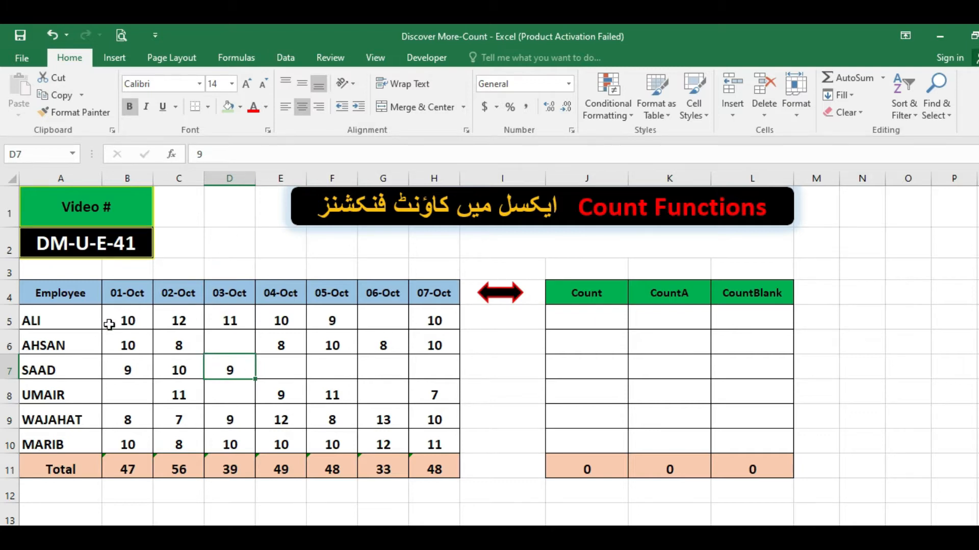
left_click(90, 326)
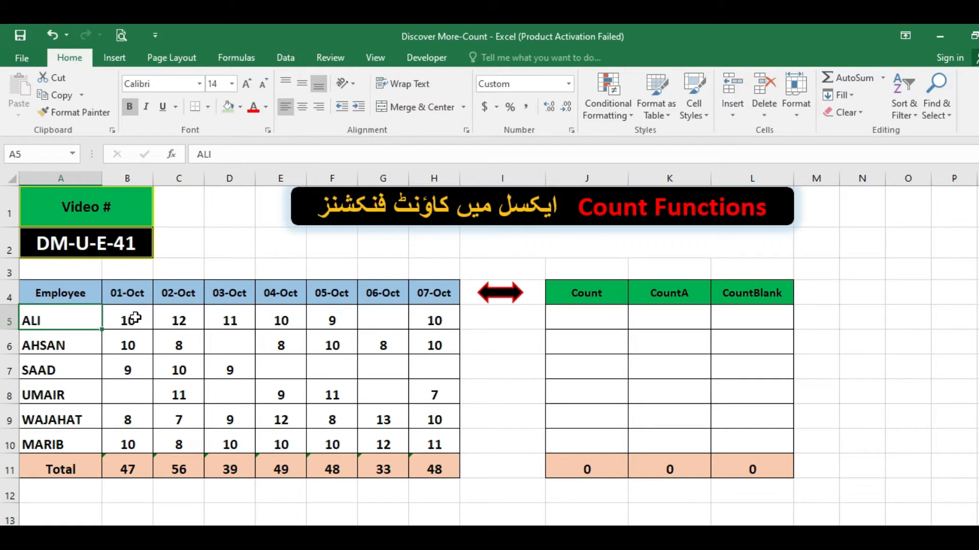
left_click_drag(134, 317, 413, 317)
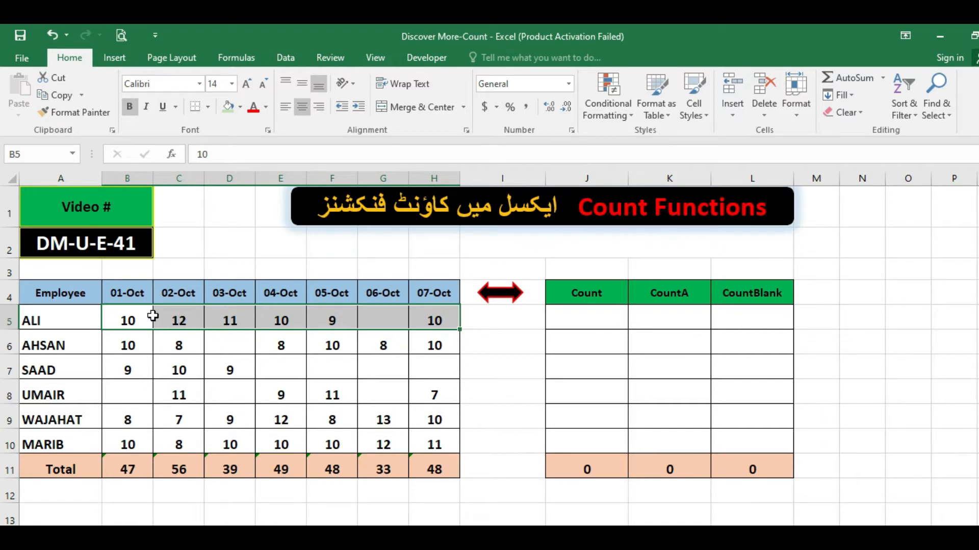
left_click(133, 339)
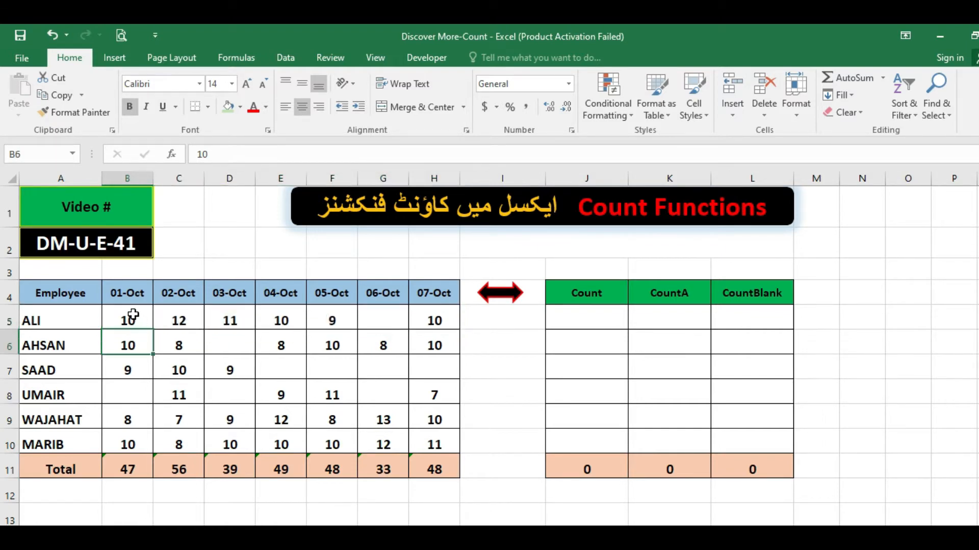
left_click_drag(135, 319, 441, 312)
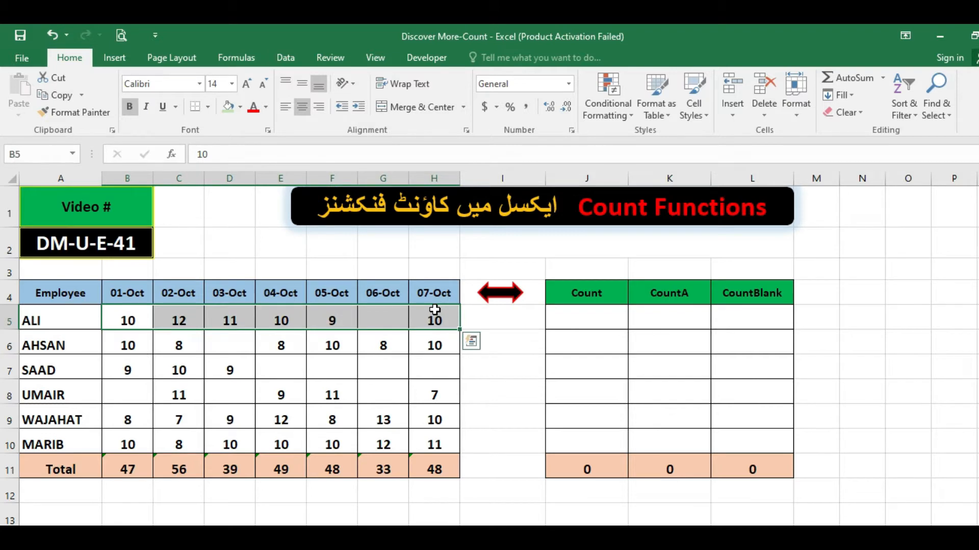
left_click(118, 340)
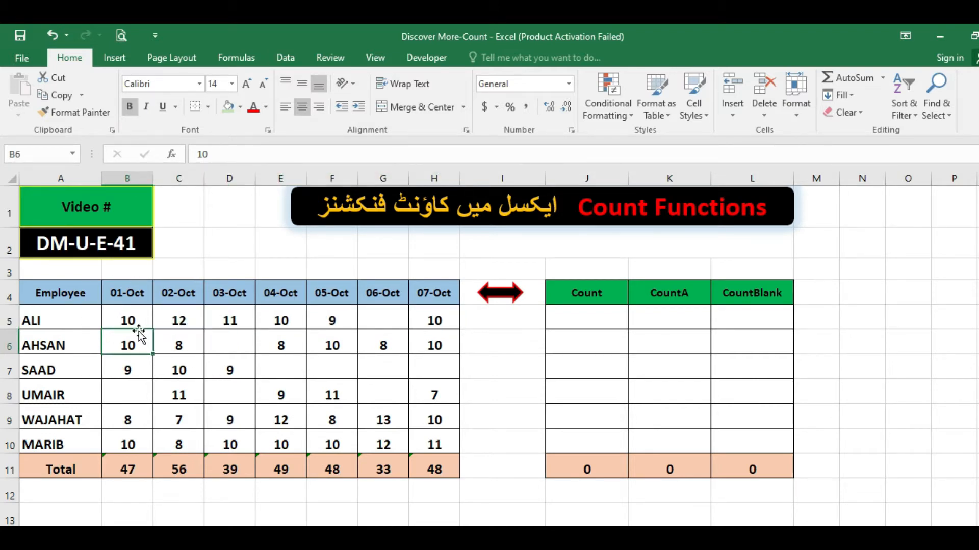
left_click_drag(140, 319, 421, 310)
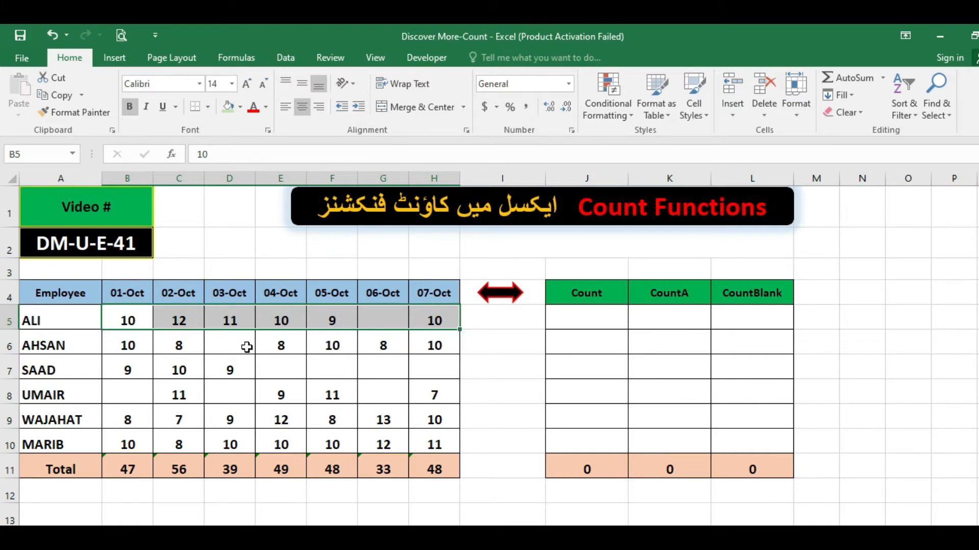
left_click(134, 342)
left_click_drag(168, 343, 433, 345)
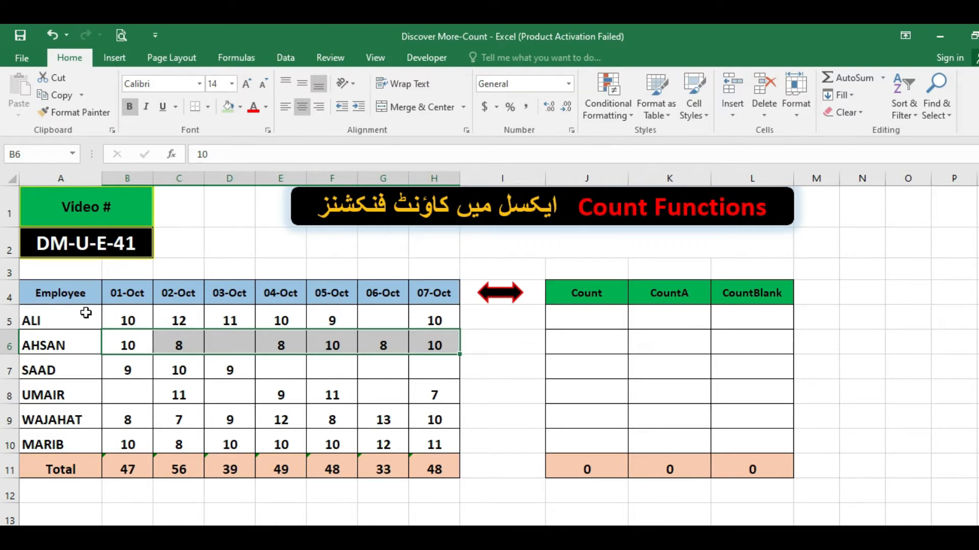
Inspect the first employee's row 5 cell by cell, including the blank 06-Oct entry and the empty Count cell J5.
left_click(120, 314)
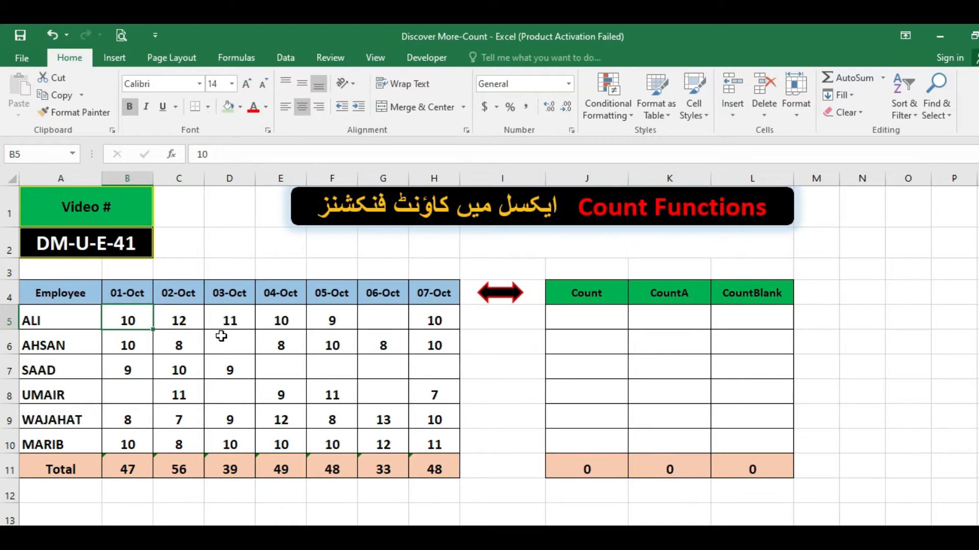
left_click(174, 311)
left_click(132, 321)
left_click(75, 313)
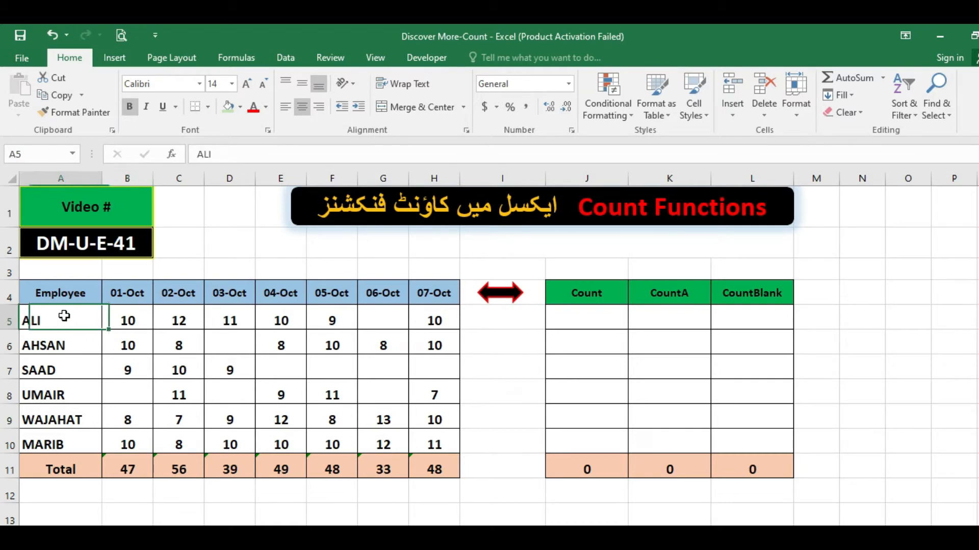
left_click(78, 339)
left_click(127, 320)
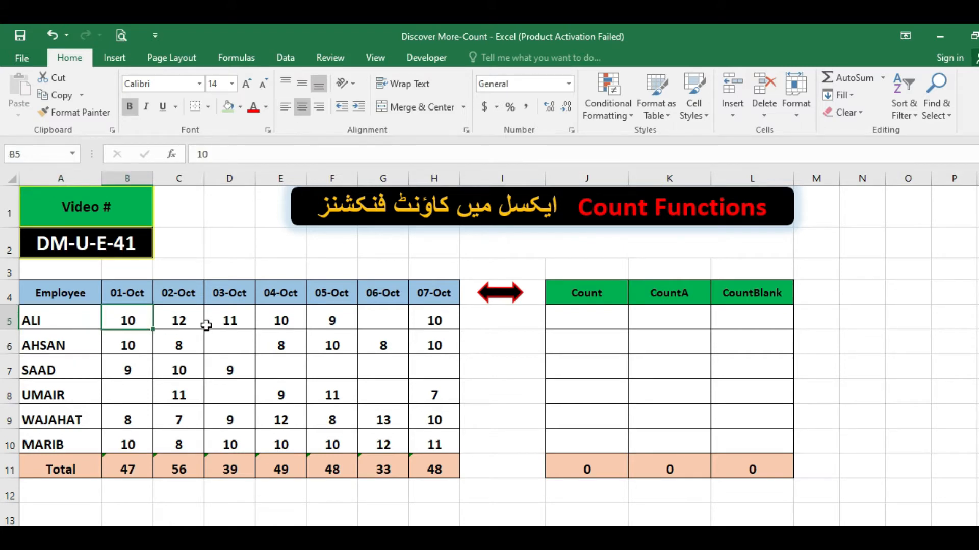
left_click(217, 325)
left_click(135, 316)
left_click(190, 320)
left_click(260, 317)
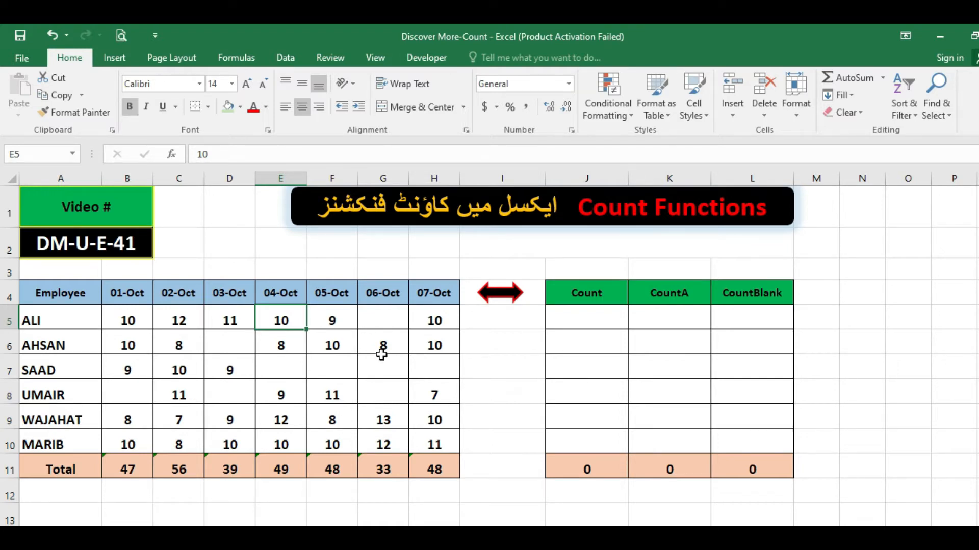
left_click(402, 319)
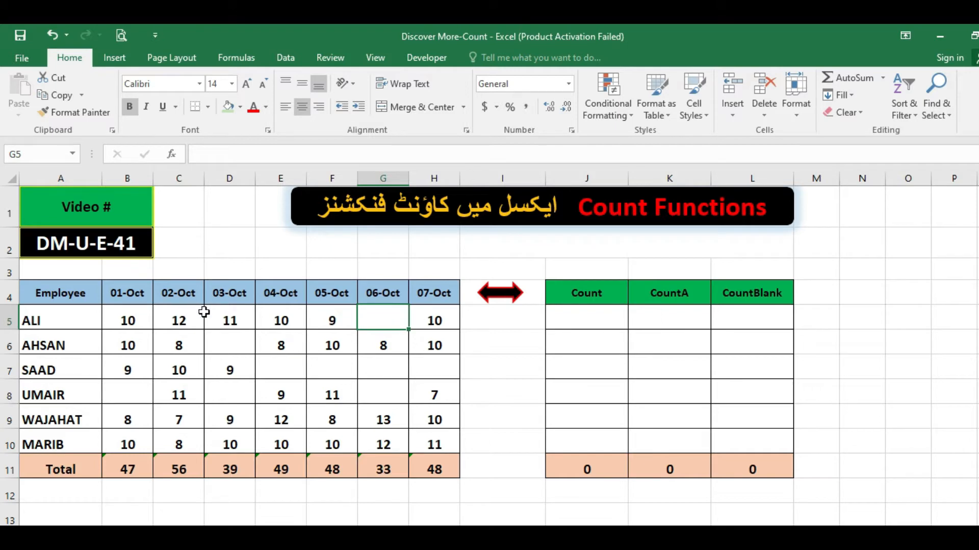
left_click(572, 323)
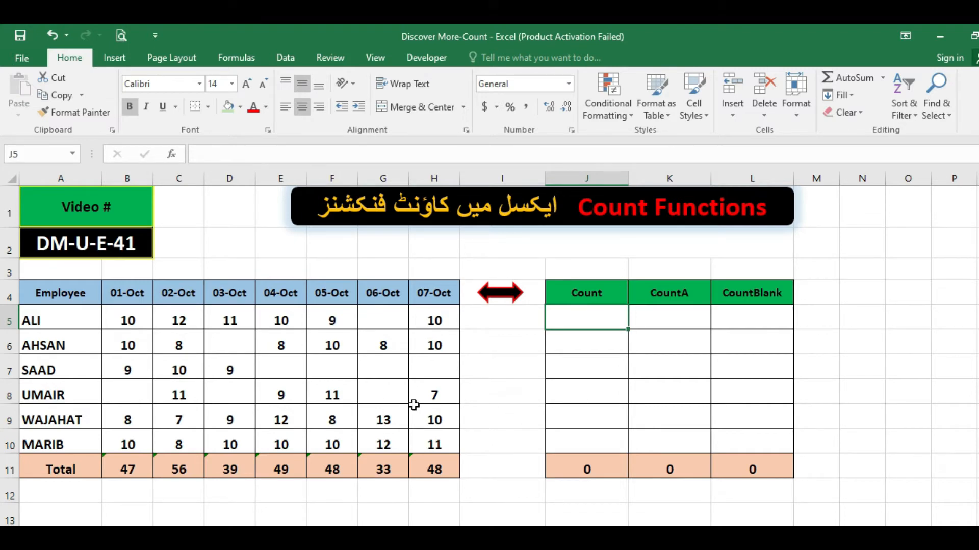
left_click_drag(71, 321, 289, 323)
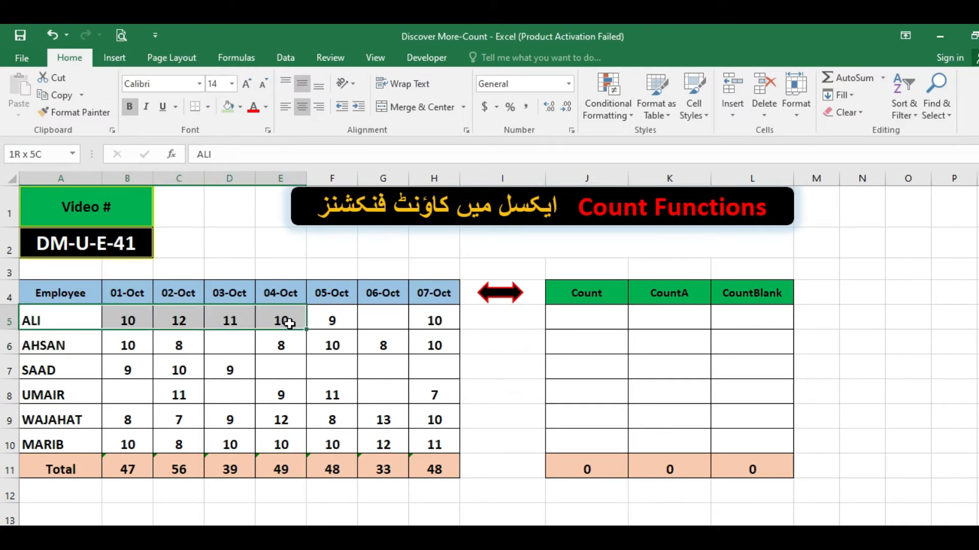
left_click_drag(289, 323, 290, 322)
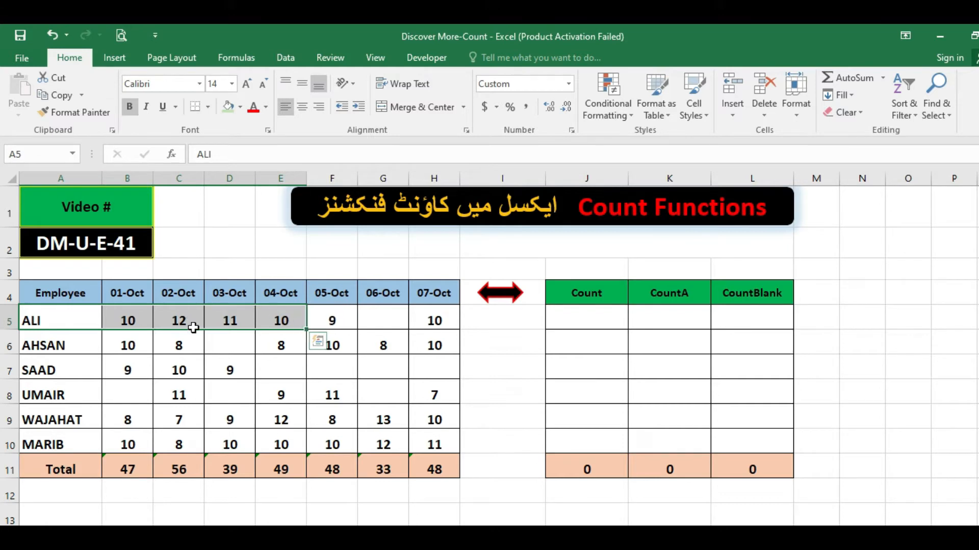
left_click(192, 344)
Enter the formula =COUNT(B5:H5) in cell J5 to count the first employee's numeric entries.
left_click(567, 317)
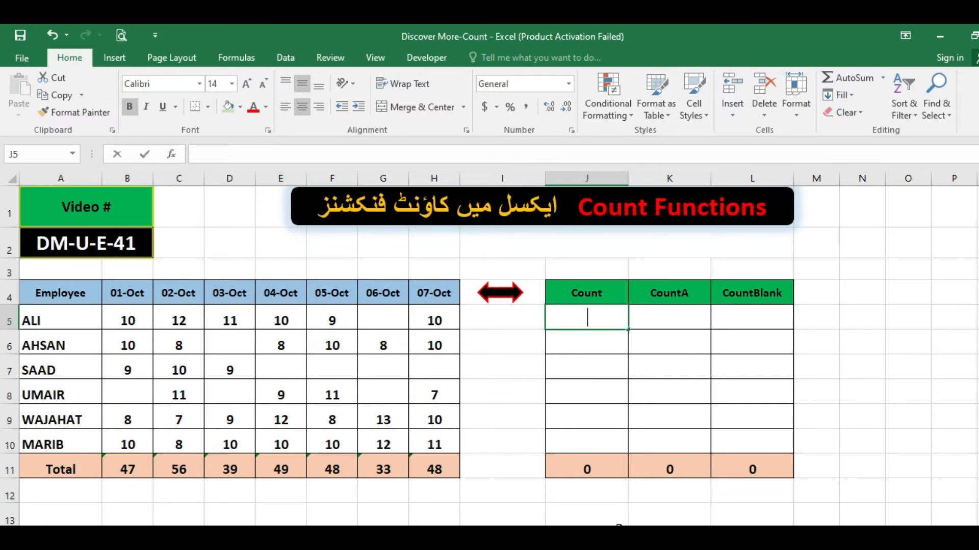
type("=c")
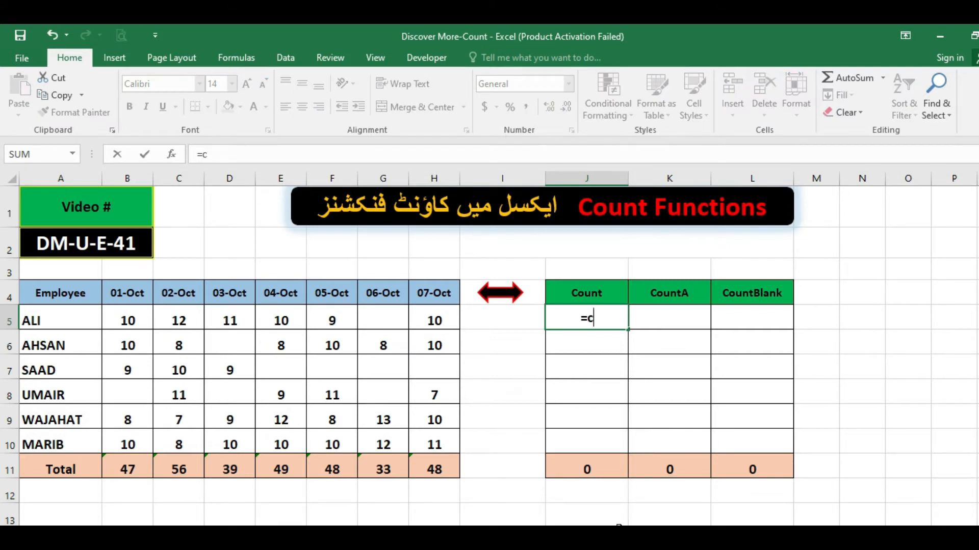
type("ount")
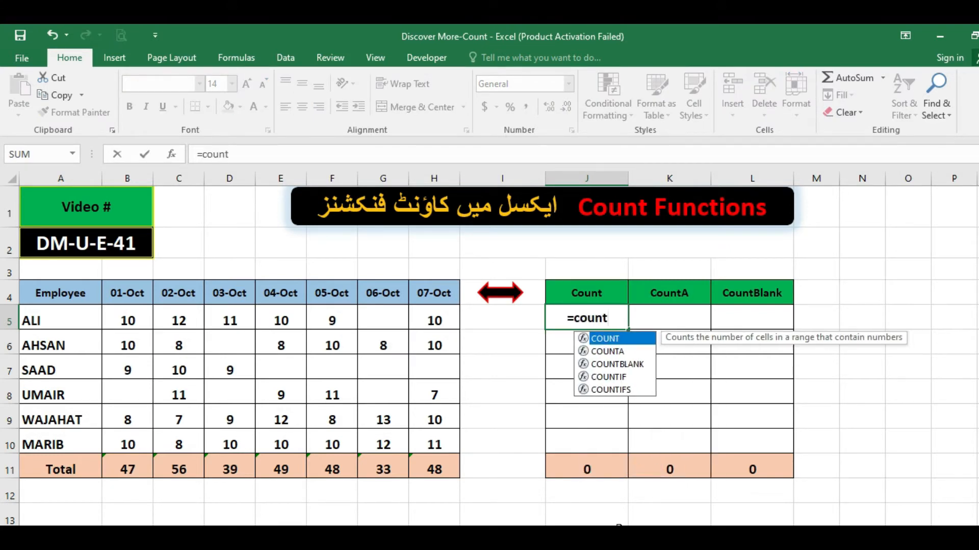
type("(")
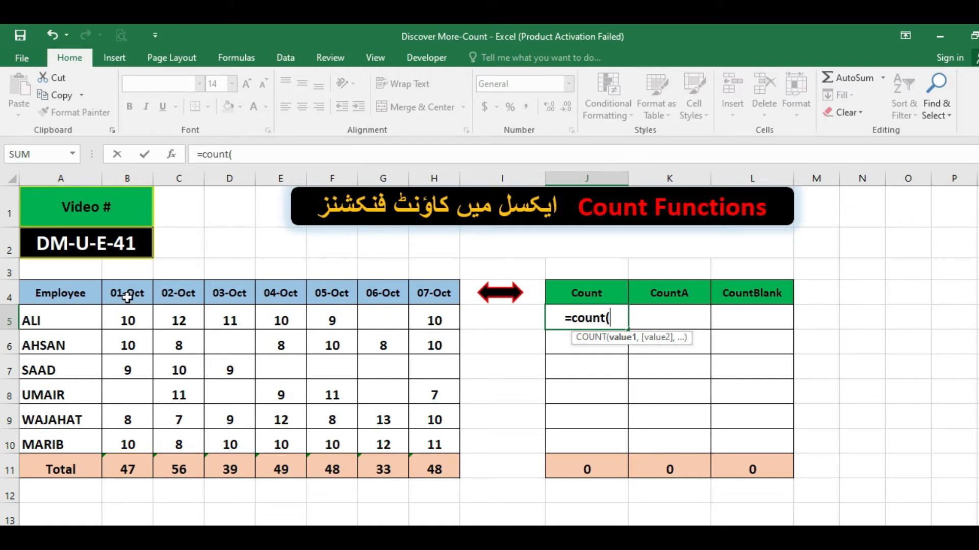
left_click_drag(129, 318, 434, 322)
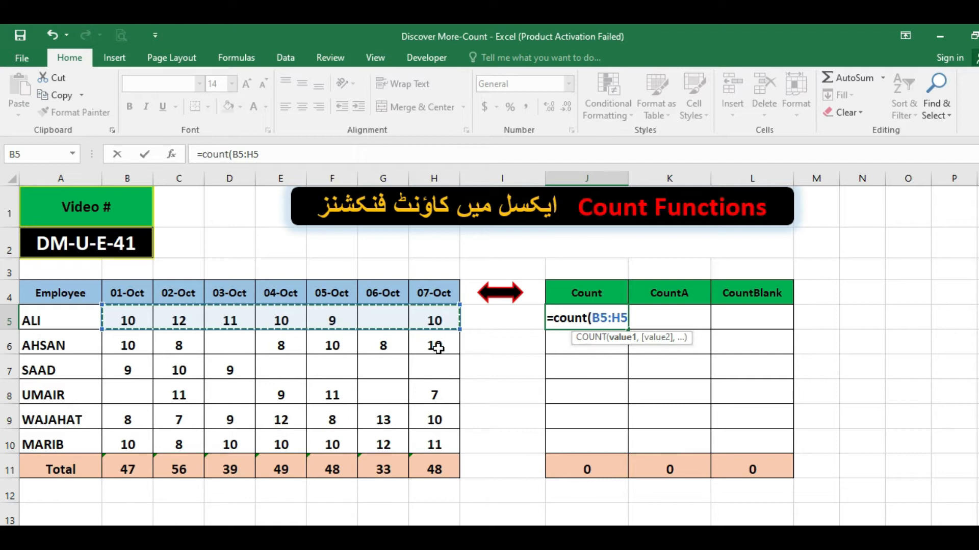
type(")")
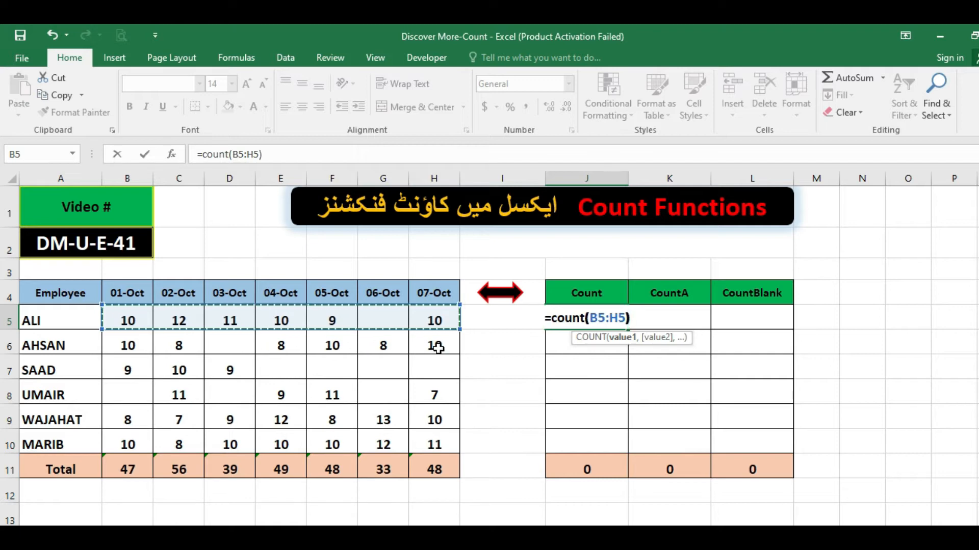
key("Return")
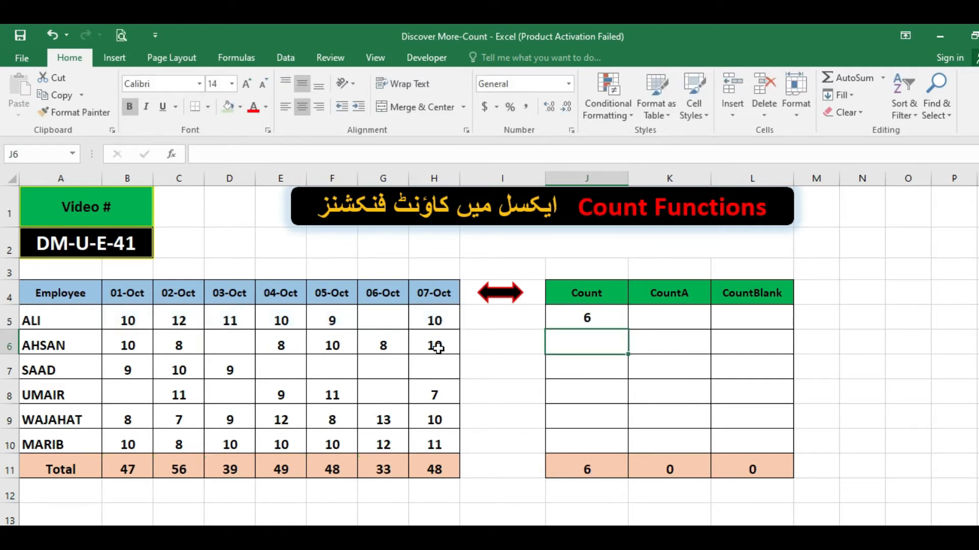
Check the J5 count against the filled and blank day cells in B5:H5 and the name cell A5.
key("Up")
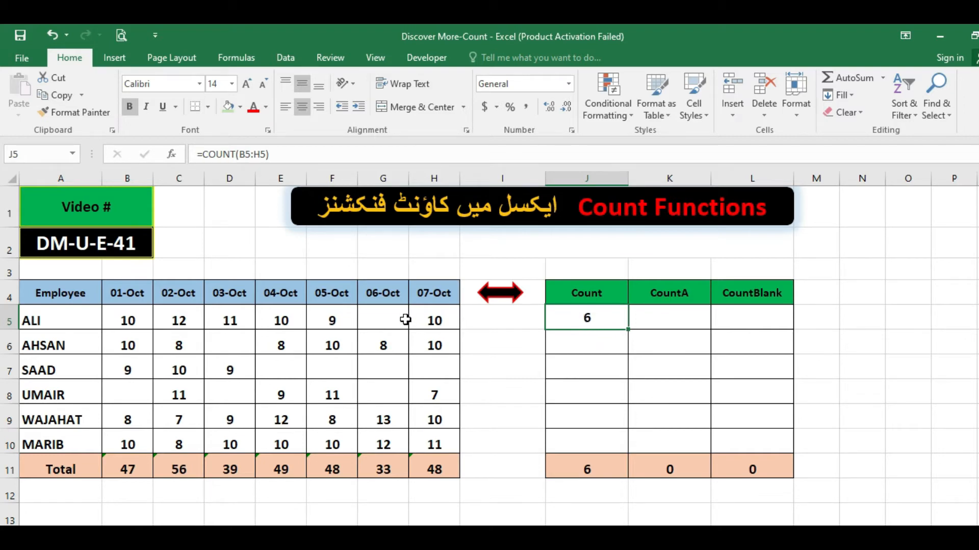
left_click(390, 310)
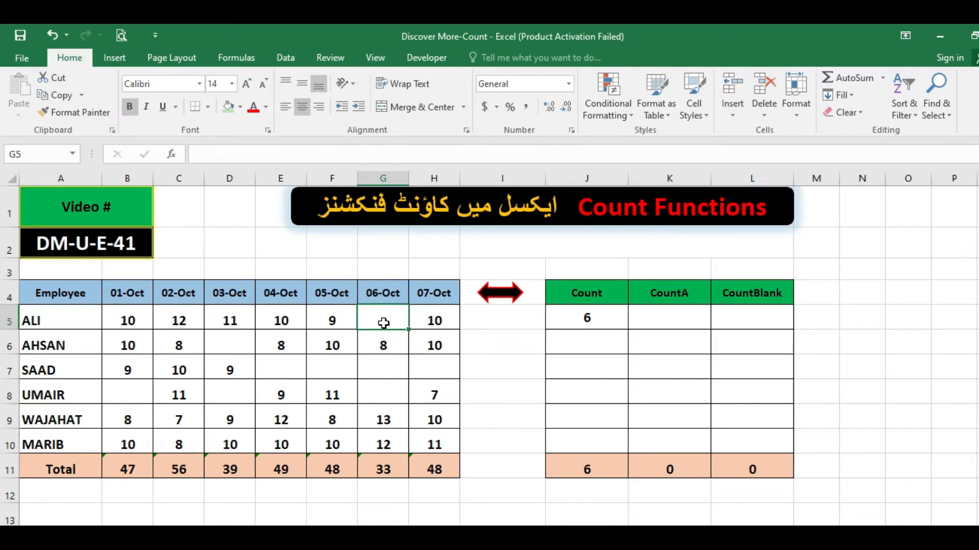
left_click(130, 319)
left_click(179, 316)
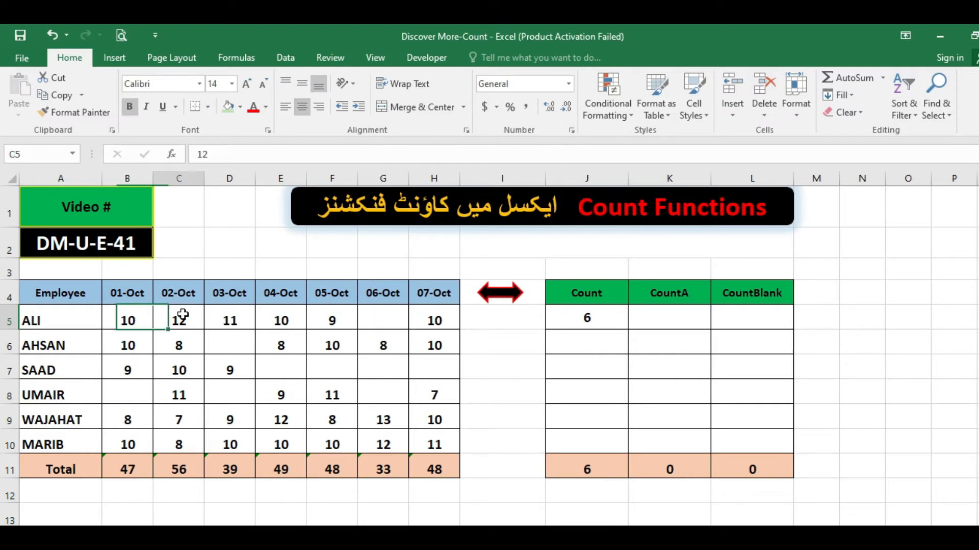
left_click(240, 319)
left_click(415, 325)
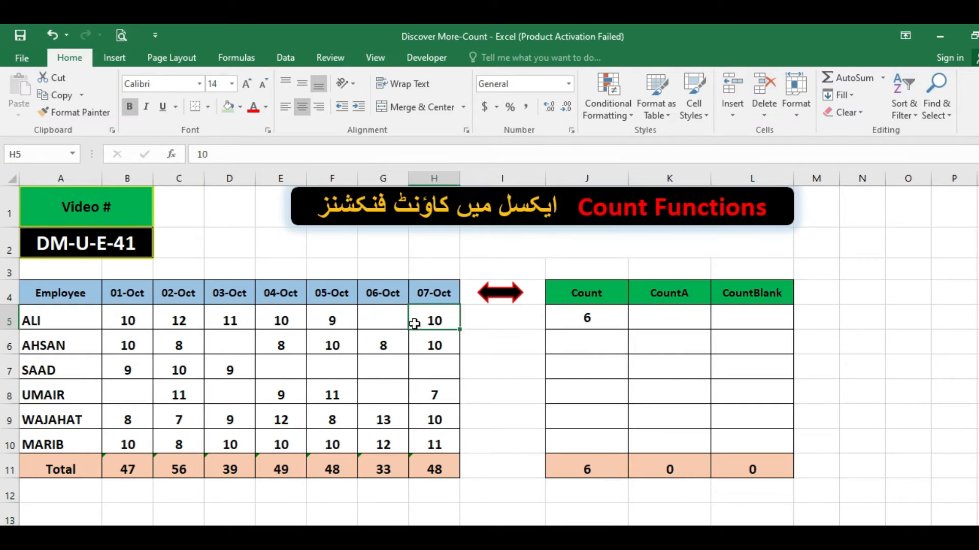
left_click(149, 320)
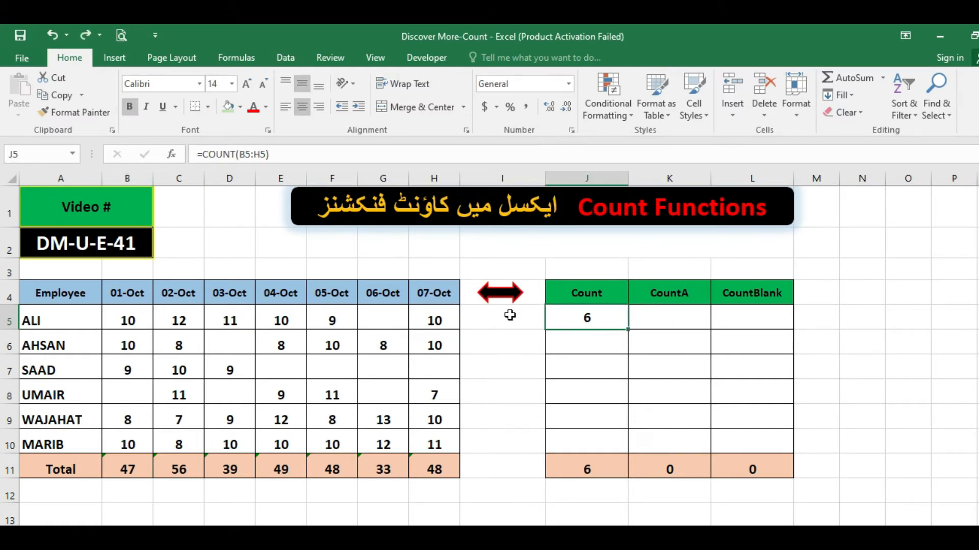
left_click_drag(443, 317, 127, 319)
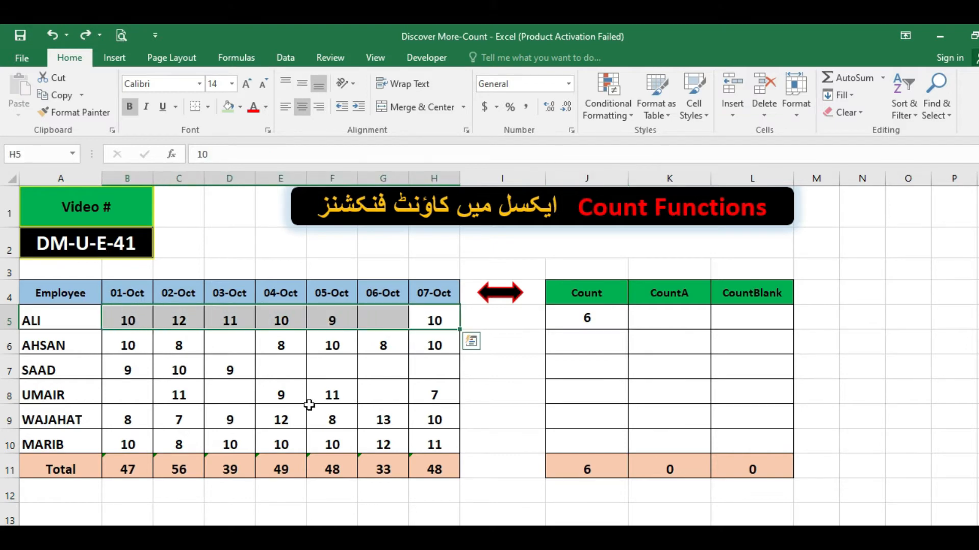
left_click(40, 317)
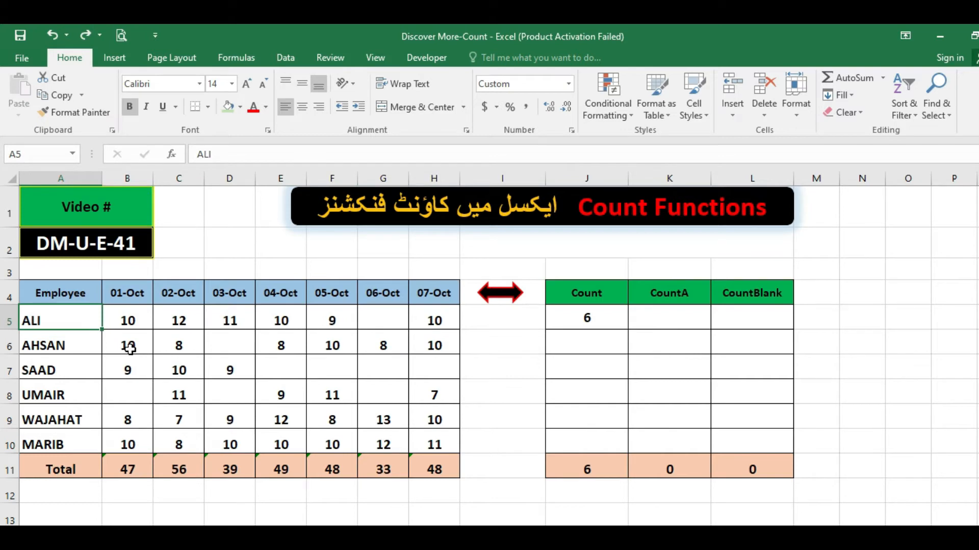
Extend the COUNT range in cell J5 to include the name cell, making the formula =COUNT(A5:H5).
left_click(604, 318)
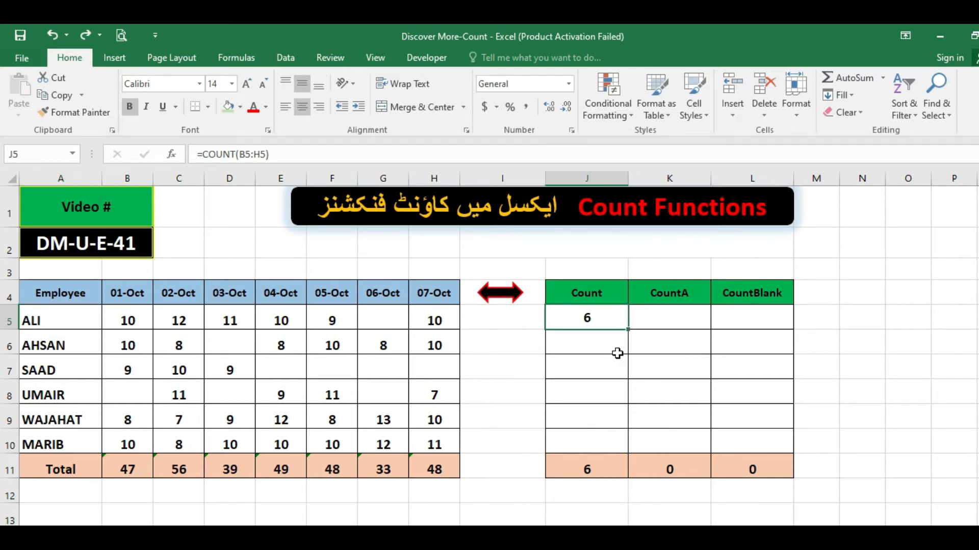
left_click(245, 153)
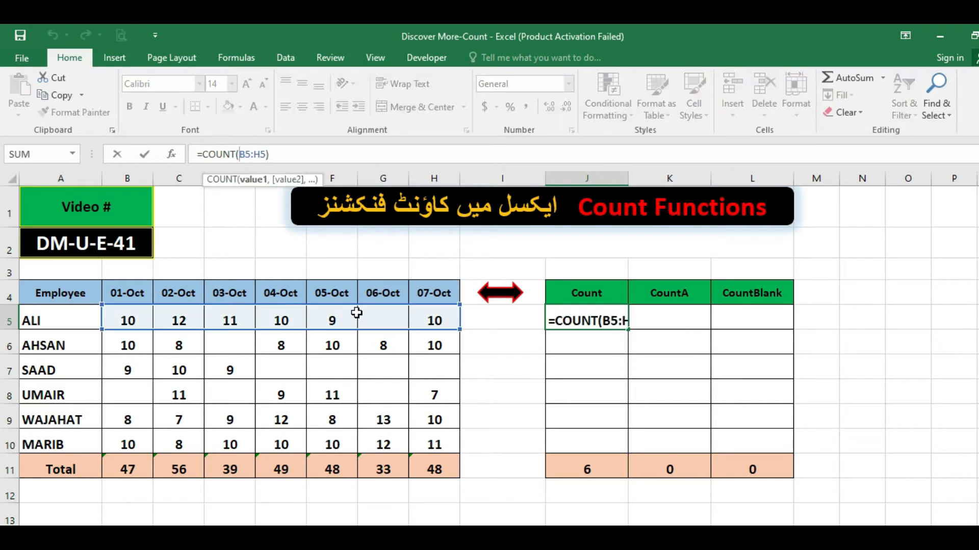
key("Delete")
type("A")
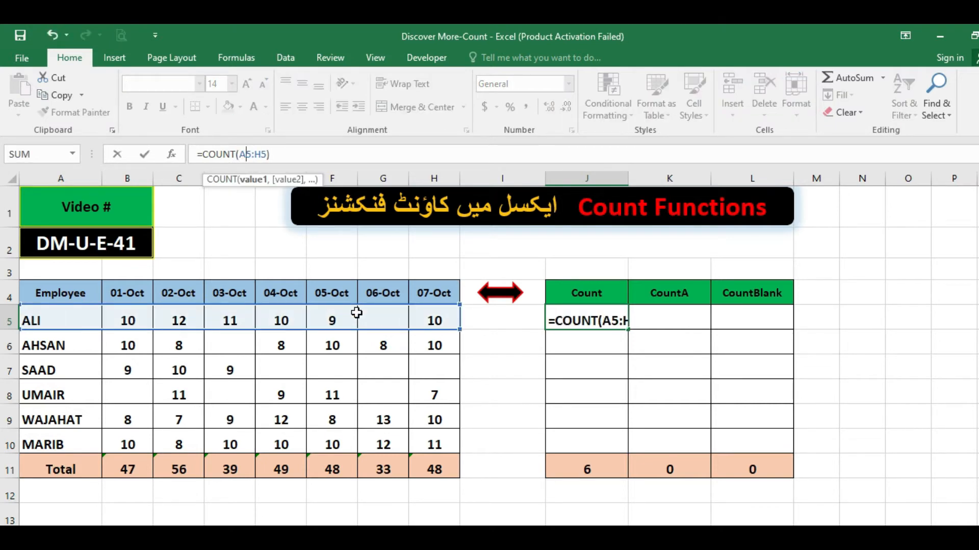
key("ctrl+Return")
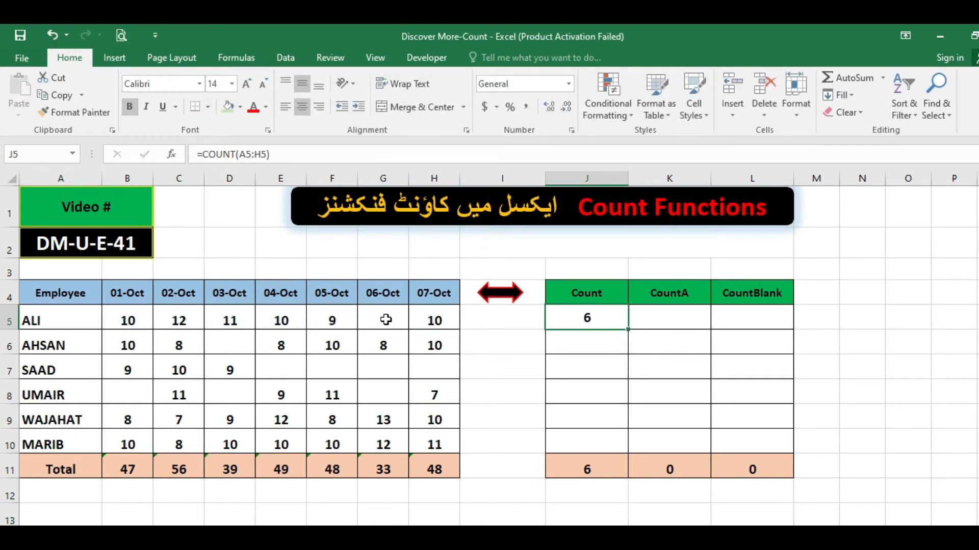
Replace the name in A5 with the number 2 to test its effect on the J5 count, and undo the replacement.
left_click(77, 318)
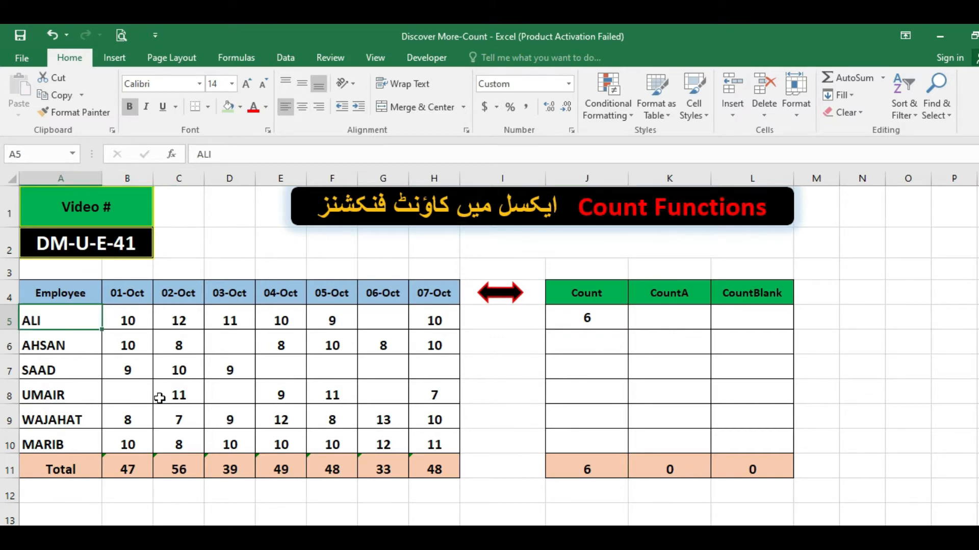
type("2")
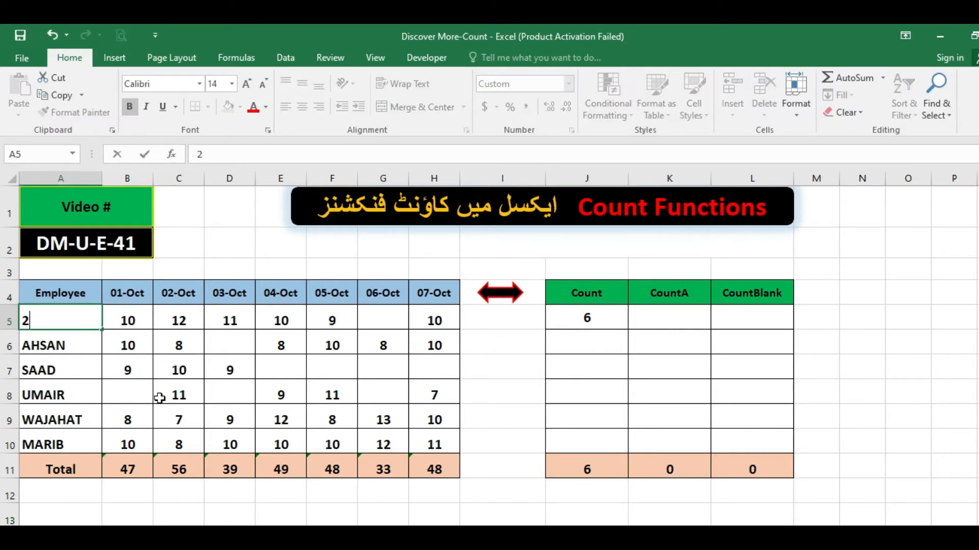
key("Return")
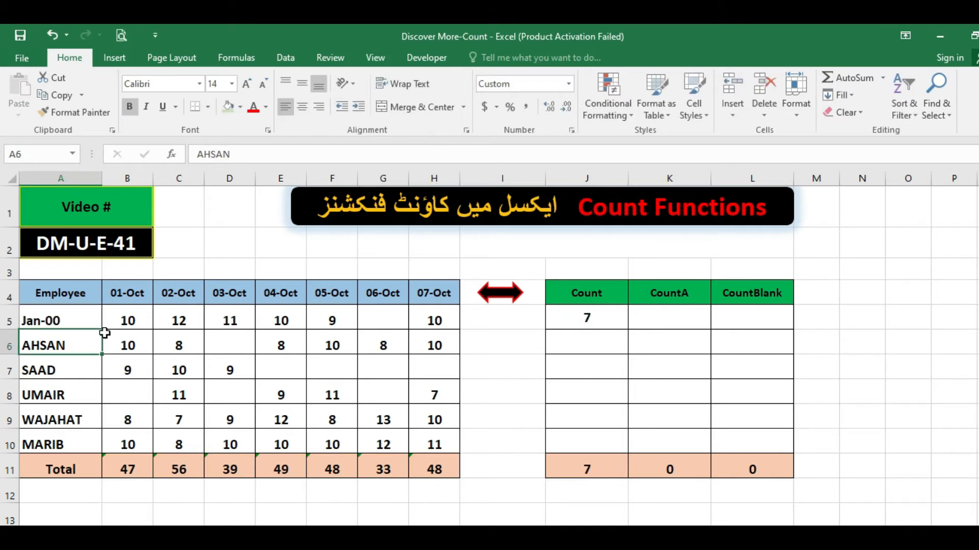
left_click(77, 325)
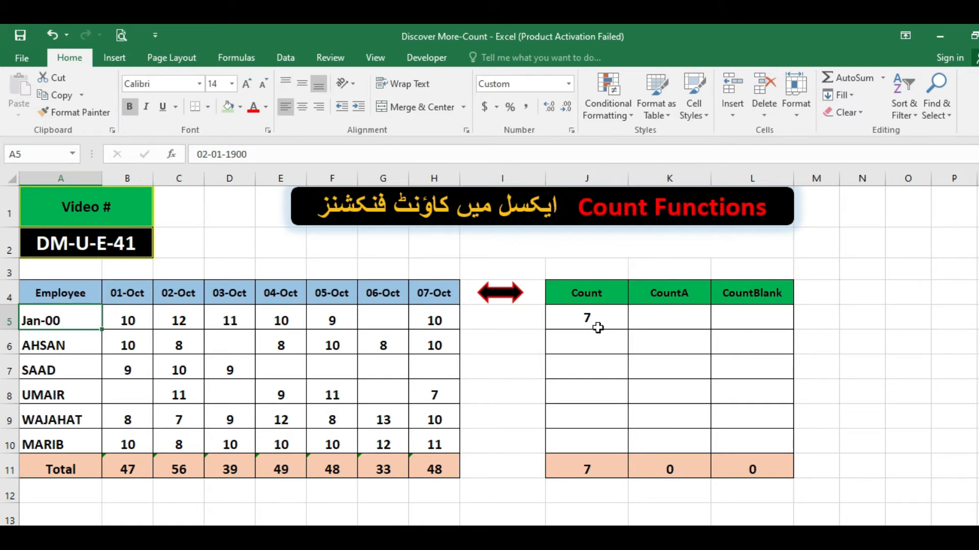
key("ctrl+z")
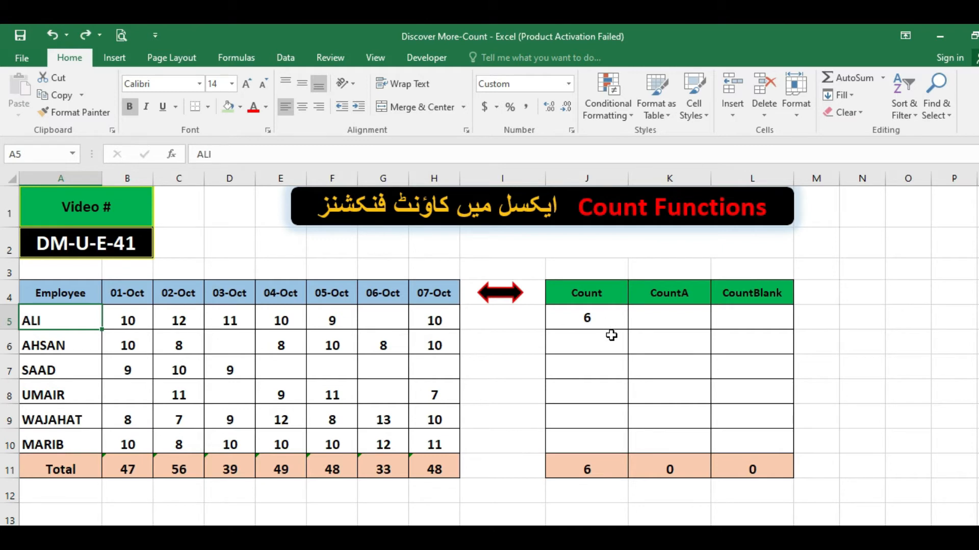
Restore the formula in cell J5 to =COUNT(B5:H5) so that it covers only the day entries.
left_click(380, 314)
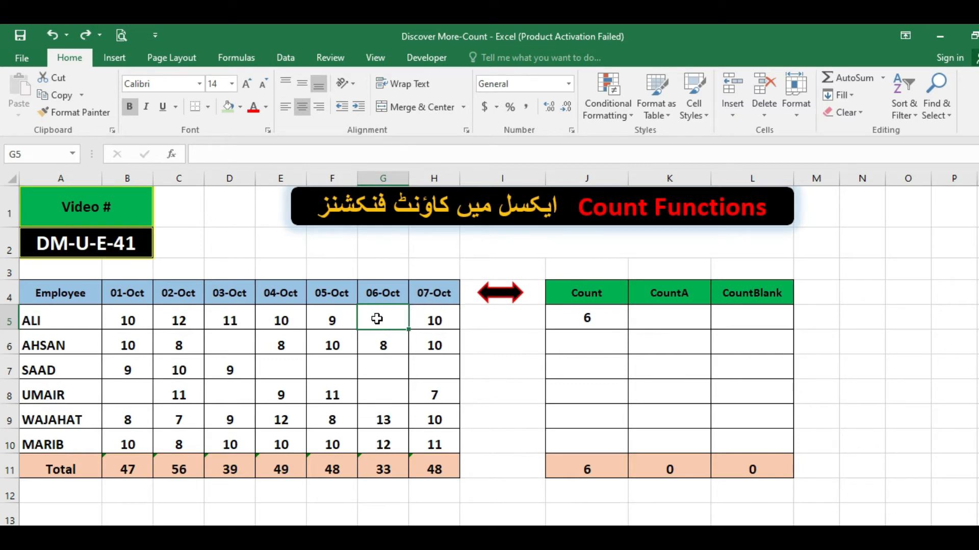
left_click(600, 321)
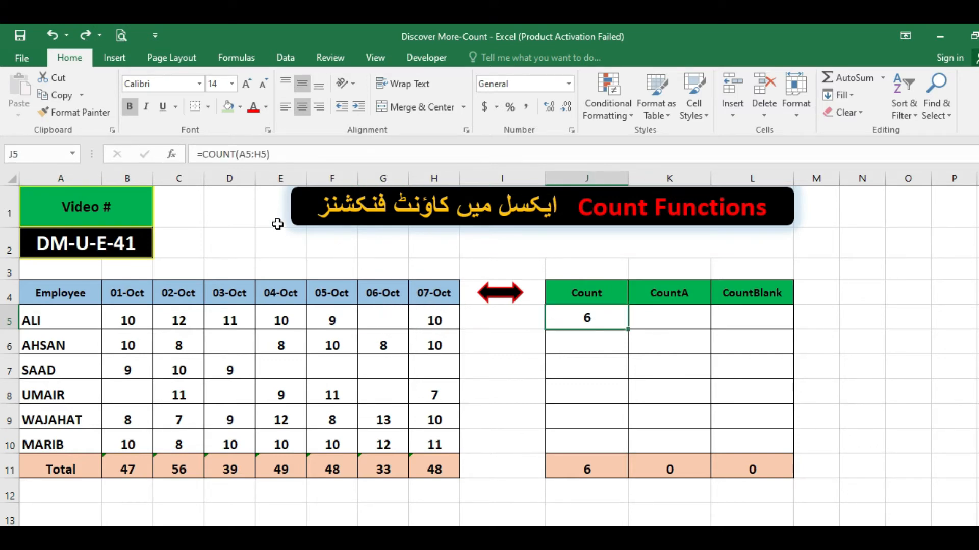
left_click(243, 154)
key("Delete")
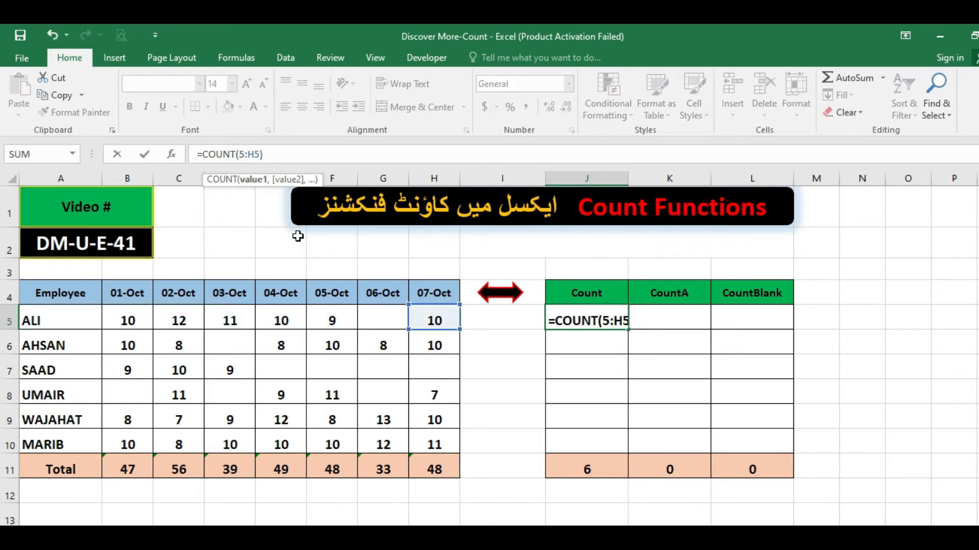
type("B")
key("Return")
key("Up")
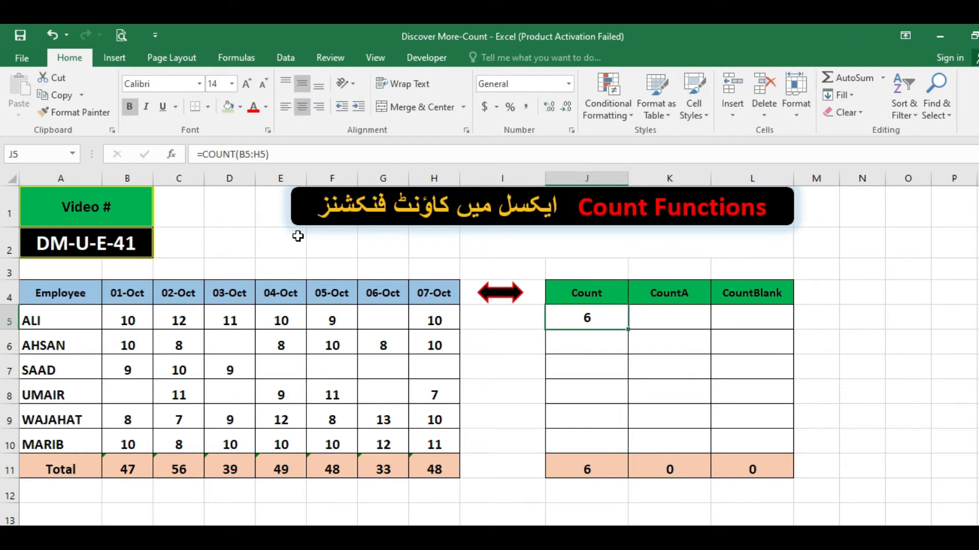
Copy the COUNT formula from J5 into J6:J10 and check J7 against the filled and blank day cells in row 7.
key("ctrl+c")
key("Down")
key("shift+Down")
key("shift+Down")
key("shift+Down")
key("shift+Down")
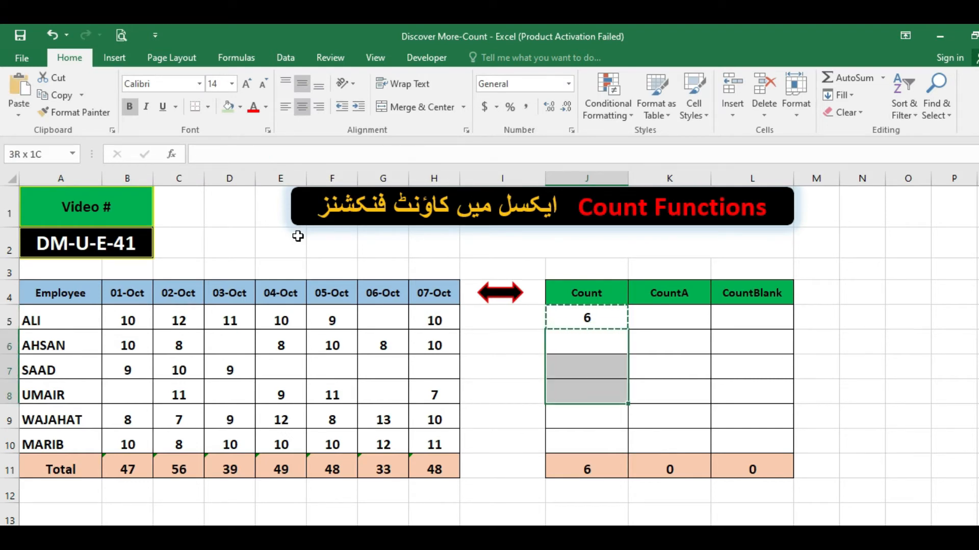
key("ctrl+v")
key("Escape")
key("Down")
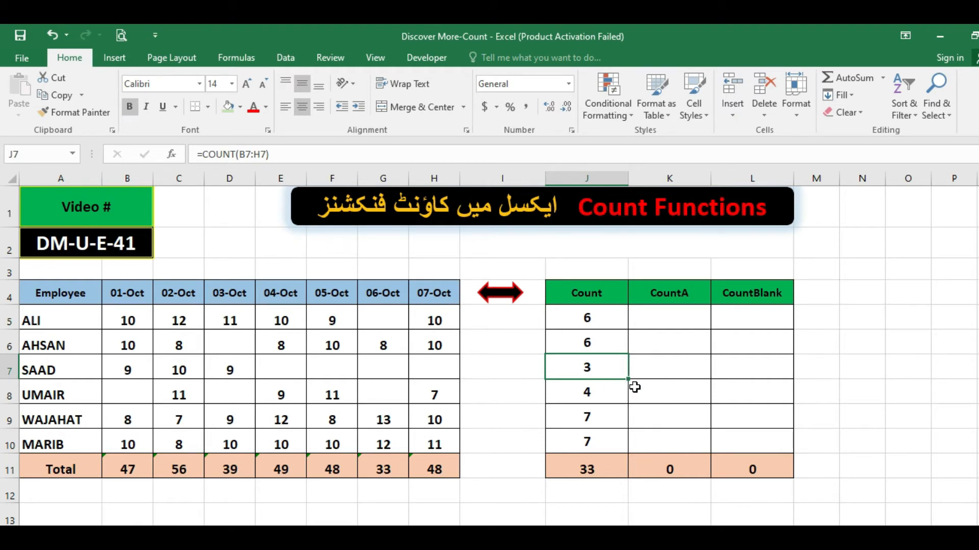
left_click_drag(135, 375, 233, 369)
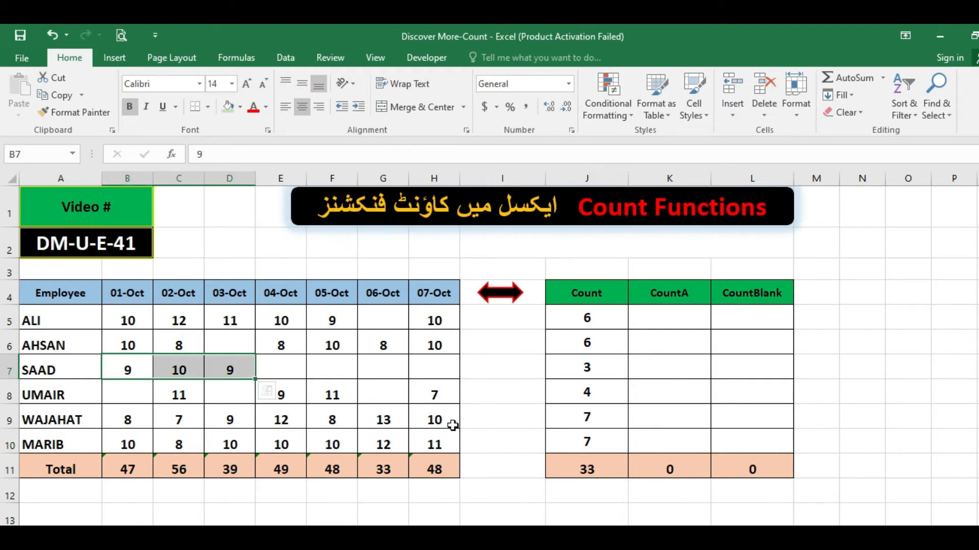
left_click_drag(296, 367, 449, 367)
left_click(588, 367)
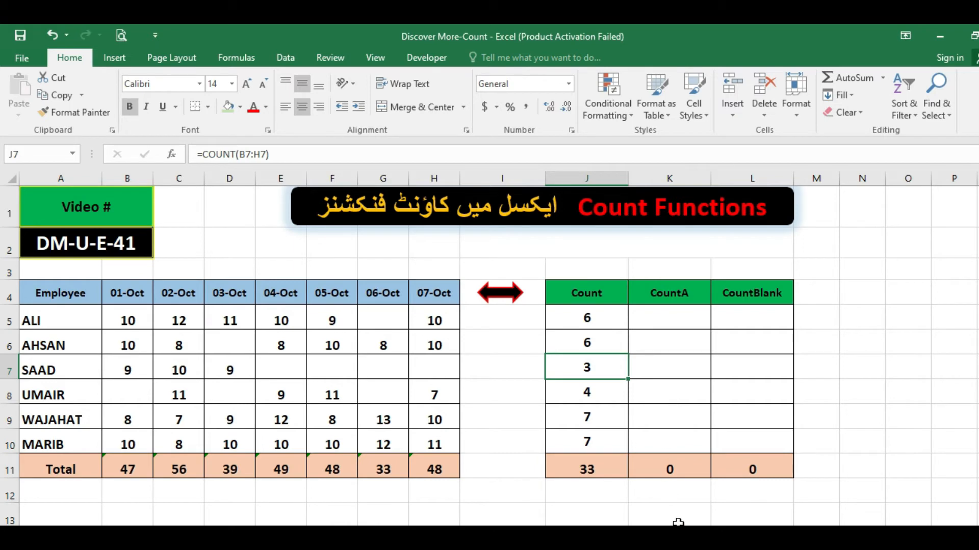
Enter the formula =COUNTA(B5:H5) in cell K5 to count the first employee's non-empty day cells.
left_click(662, 315)
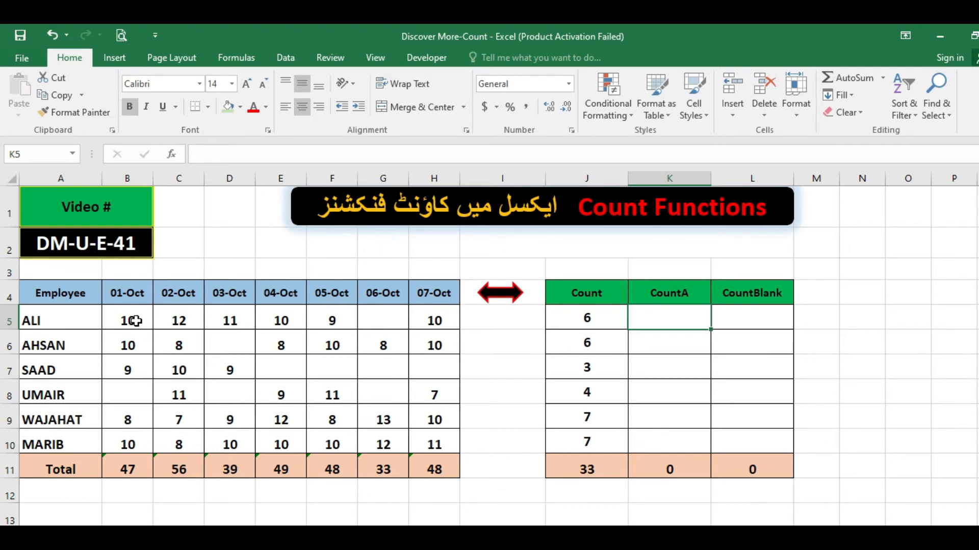
left_click_drag(135, 320, 434, 320)
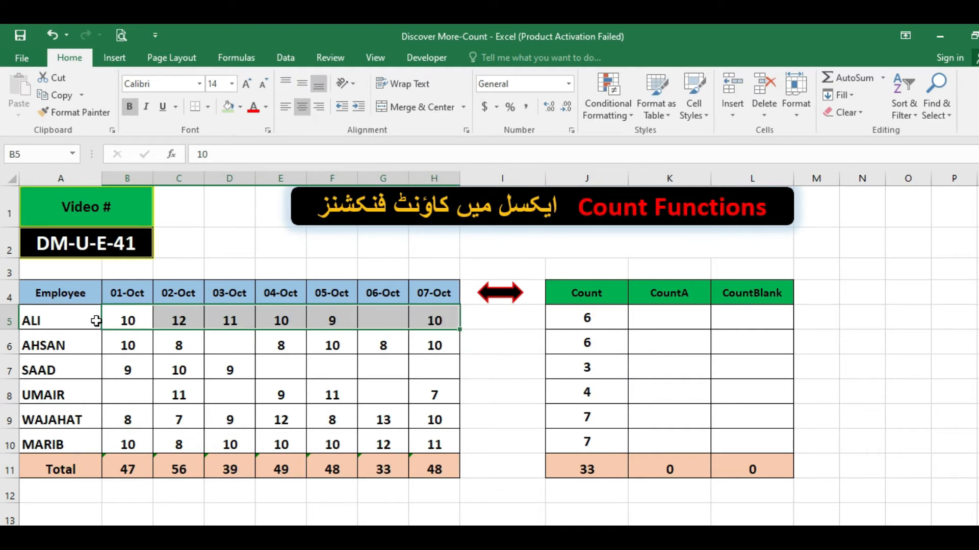
left_click_drag(96, 320, 136, 316)
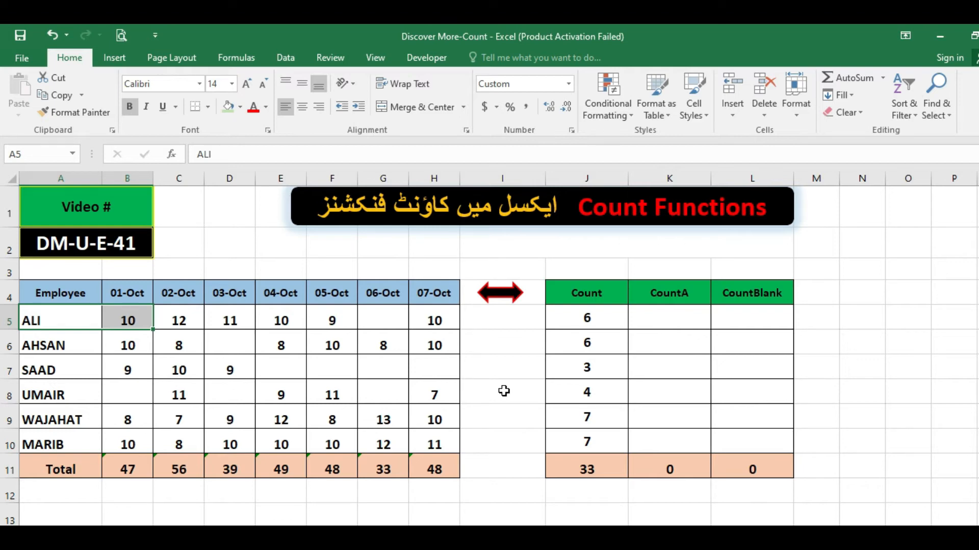
left_click(683, 315)
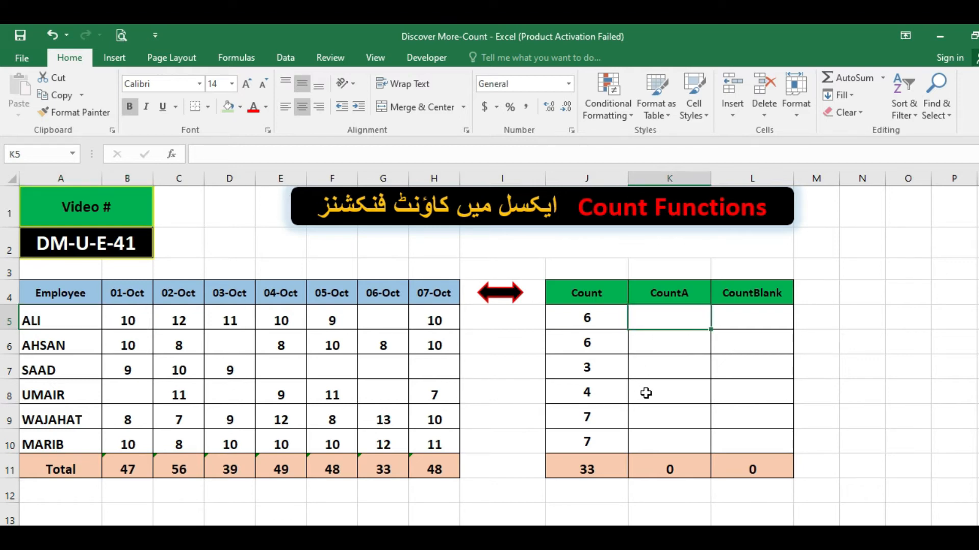
type("=coun")
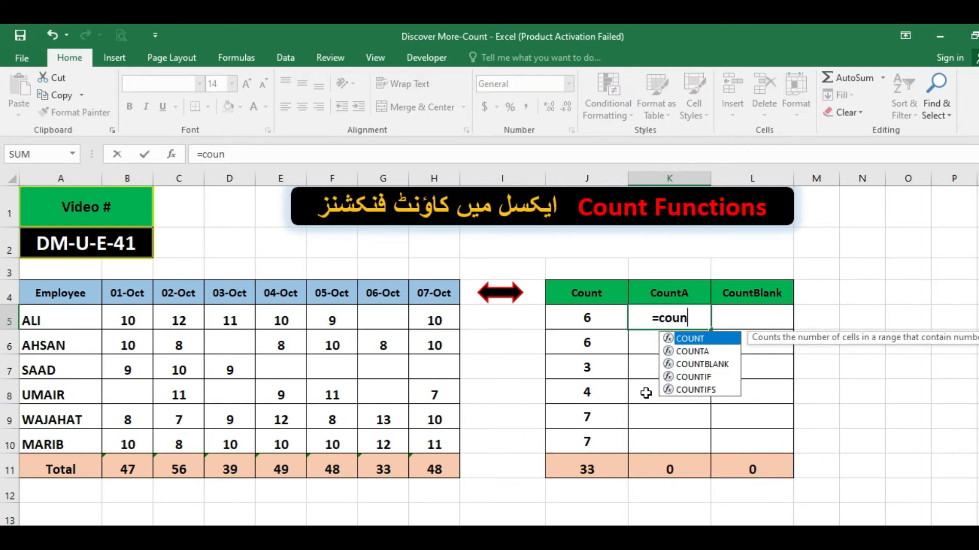
type("ta")
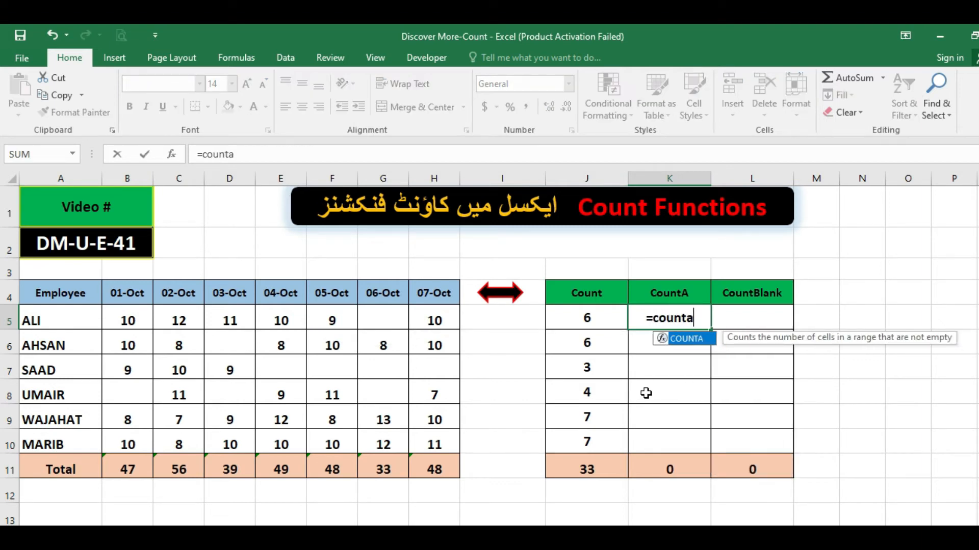
type("(")
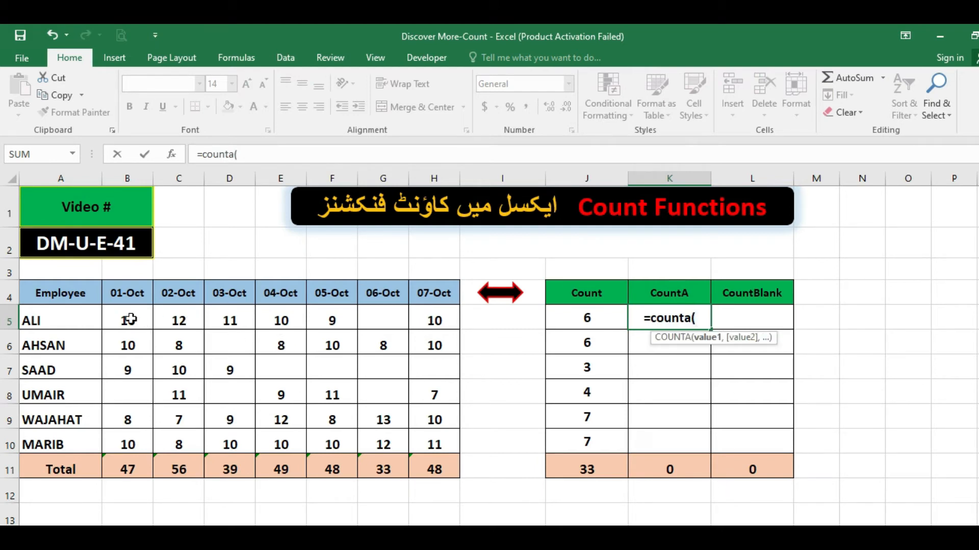
left_click_drag(130, 319, 418, 320)
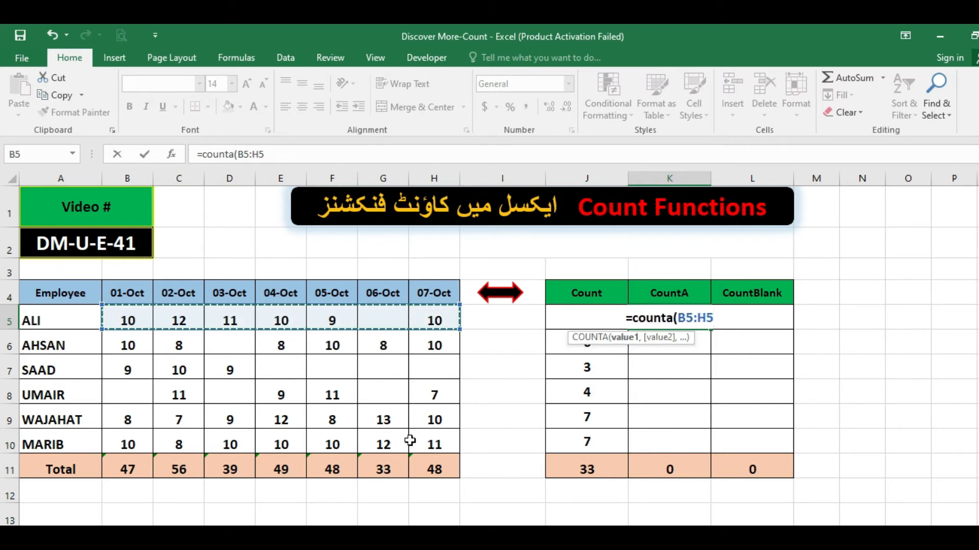
type(")")
key("Return")
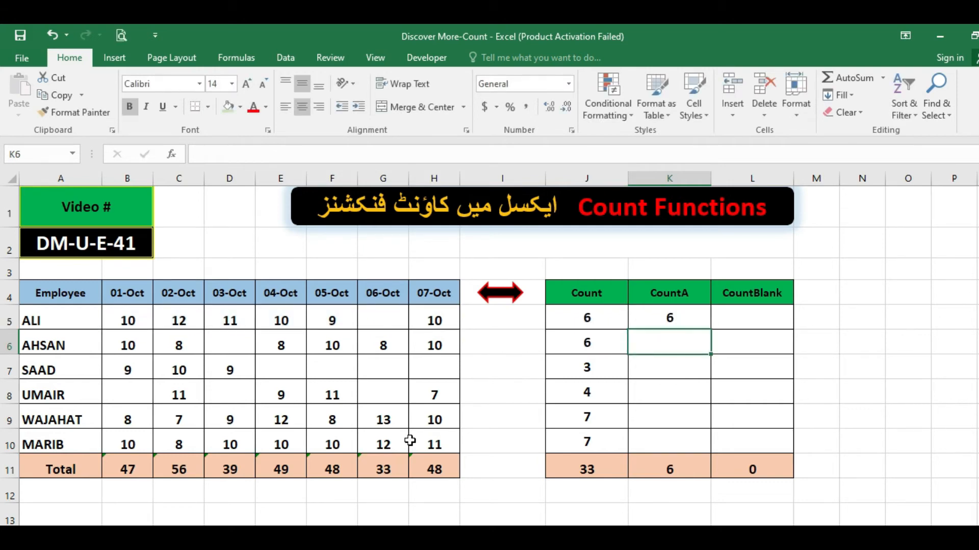
Extend the COUNTA range in cell K5 to include the name cell, making the formula =COUNTA(A5:H5).
key("Up")
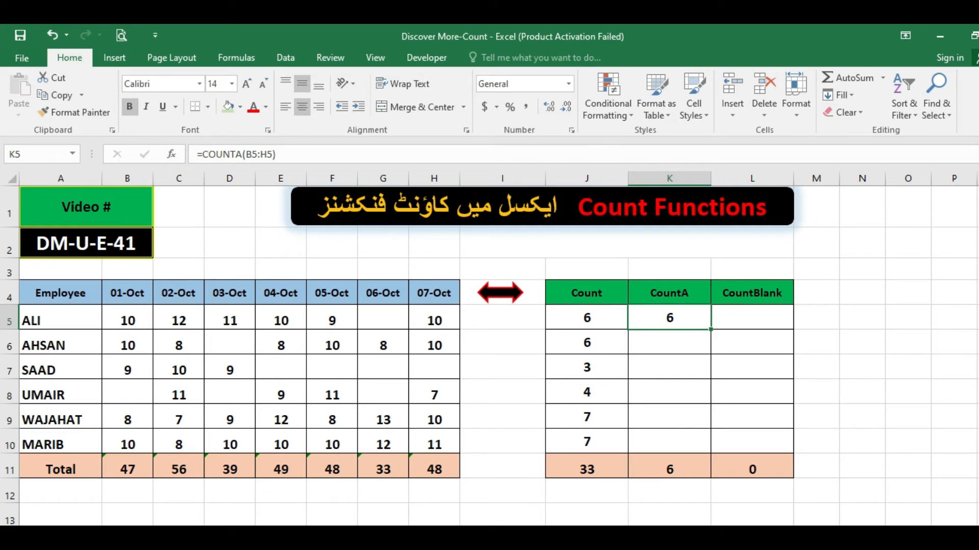
left_click(239, 156)
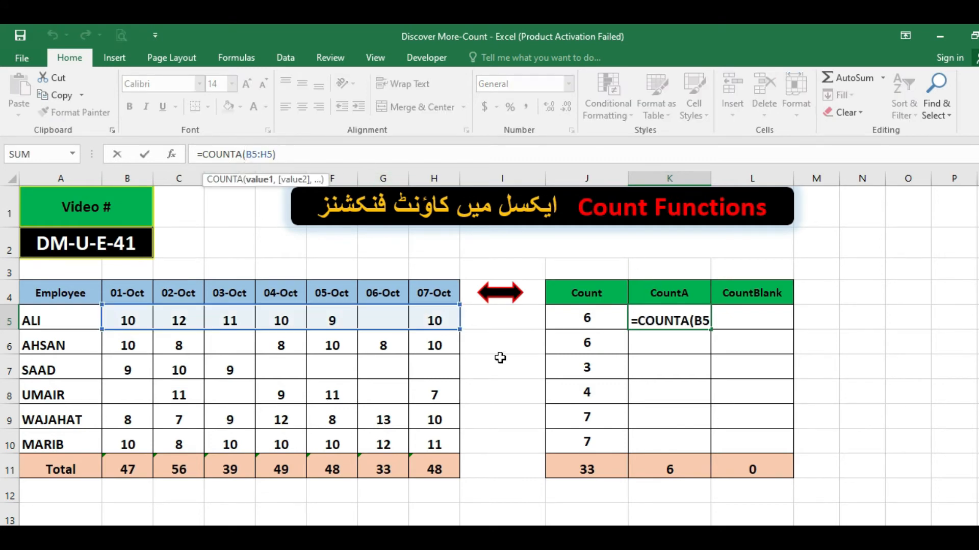
key("Delete")
type("a")
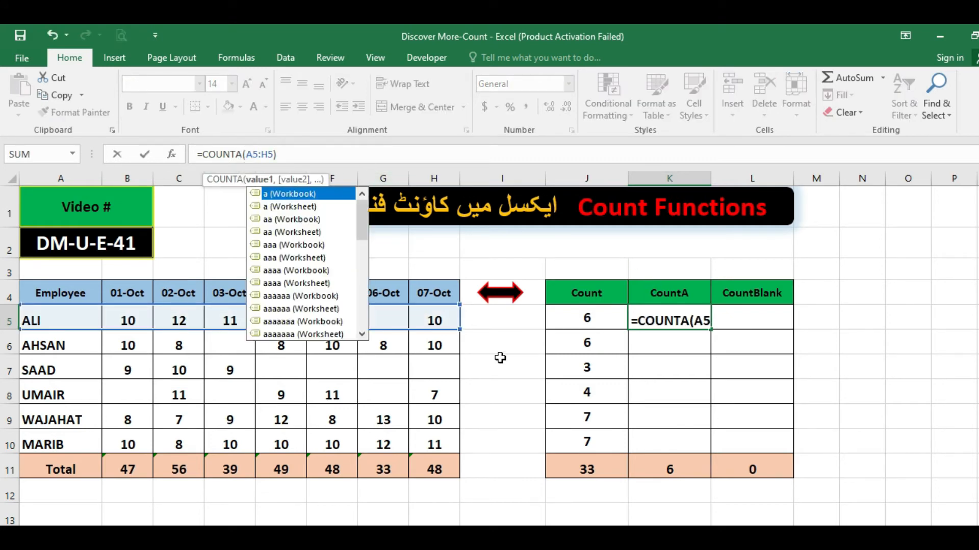
key("ctrl+Return")
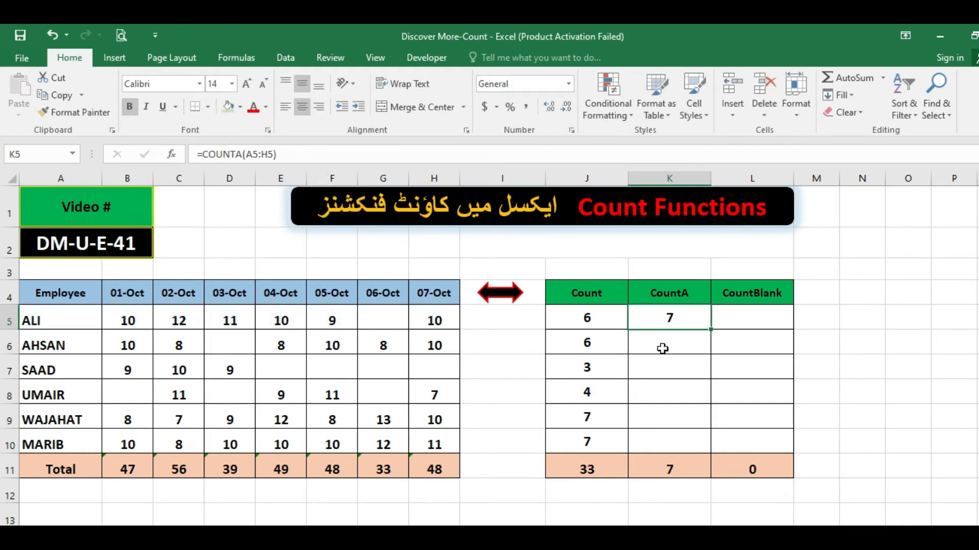
Compare the COUNT formula in J5 with the COUNTA formula in K5, checking both against the name cell and A5:H5.
left_click(48, 323)
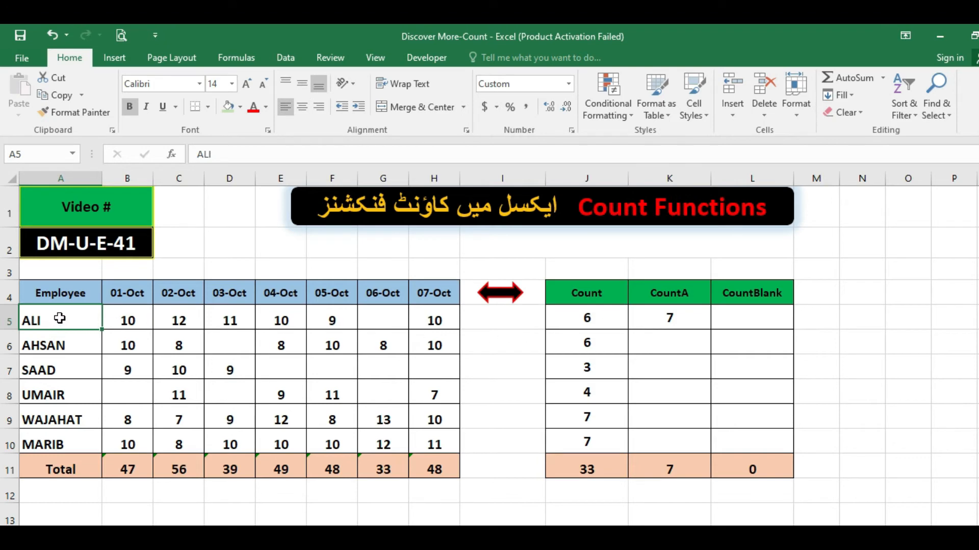
left_click(581, 321)
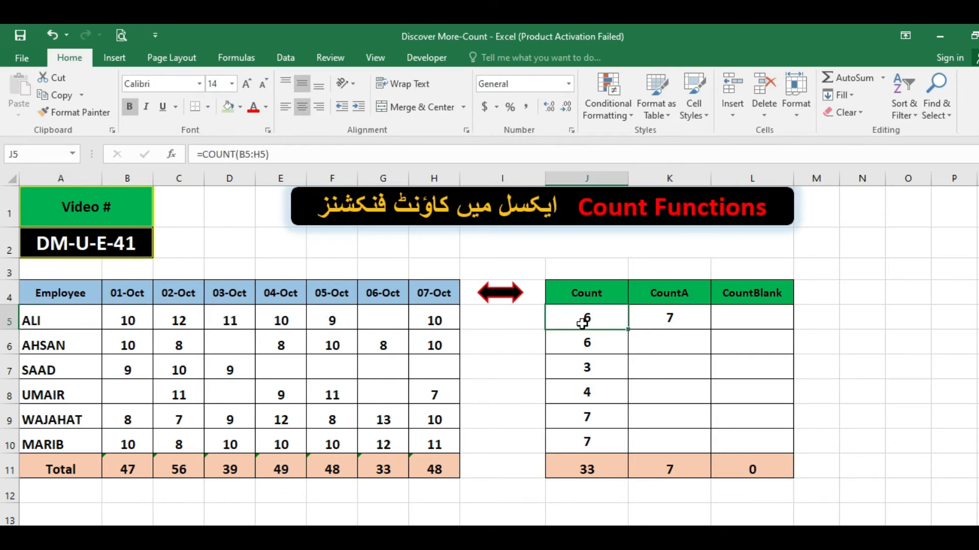
left_click(60, 319)
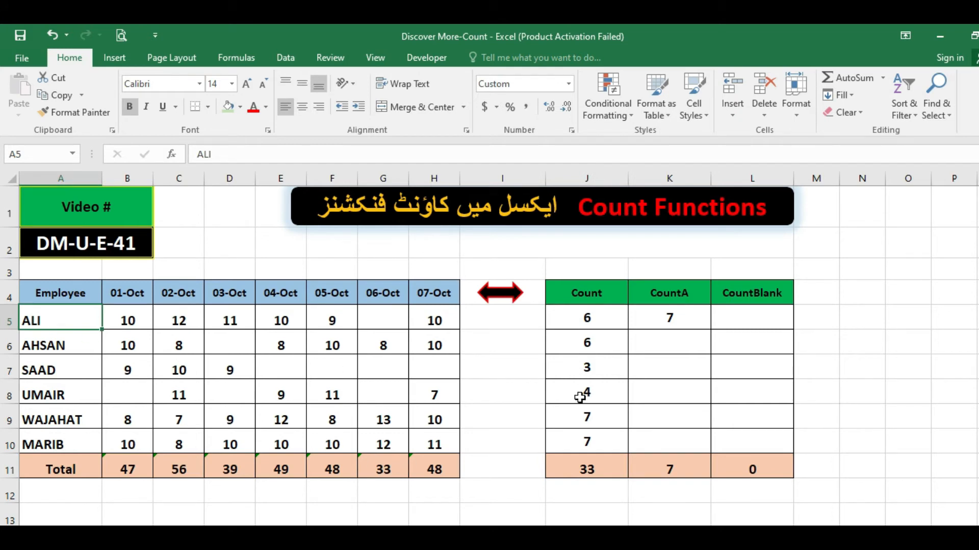
left_click(654, 317)
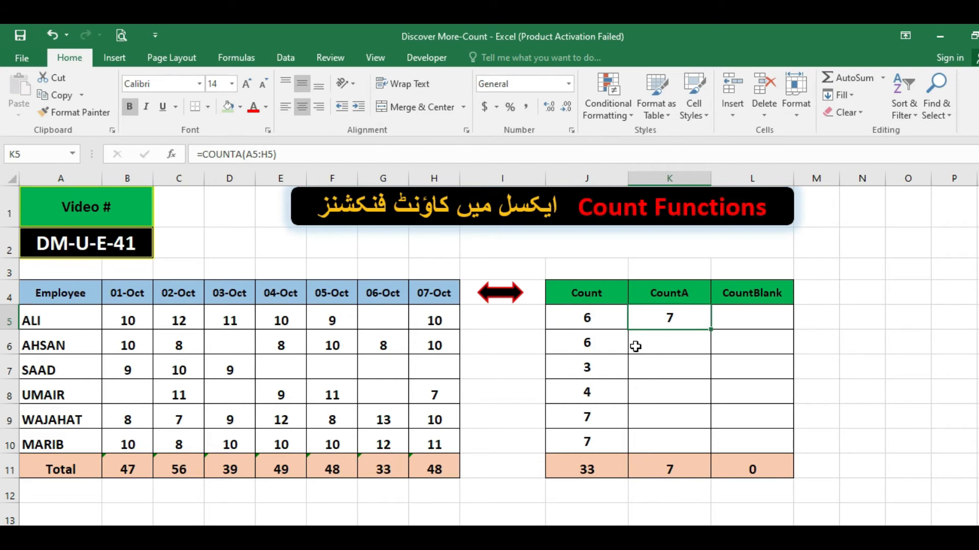
left_click_drag(79, 317, 434, 320)
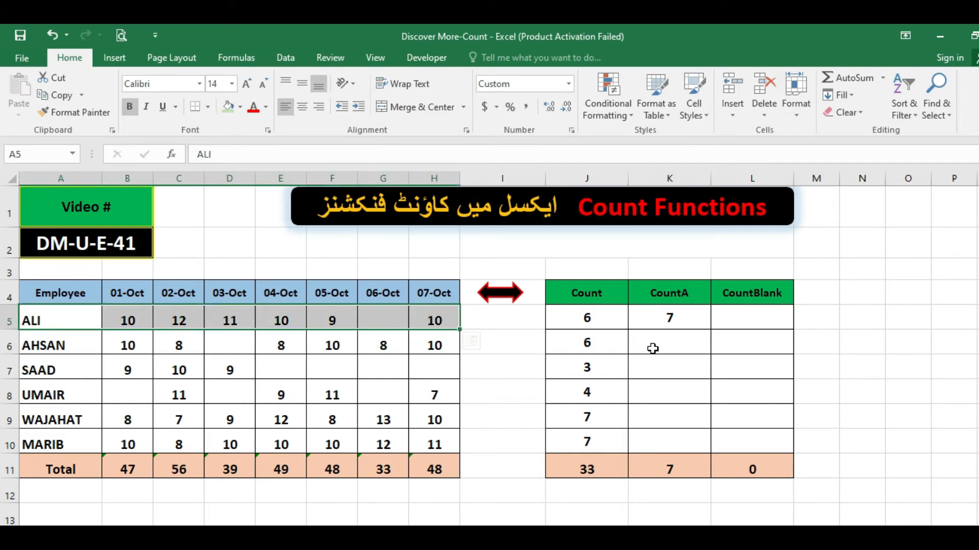
Enter 10 in the first employee's blank 06-Oct cell, G5.
left_click(68, 319)
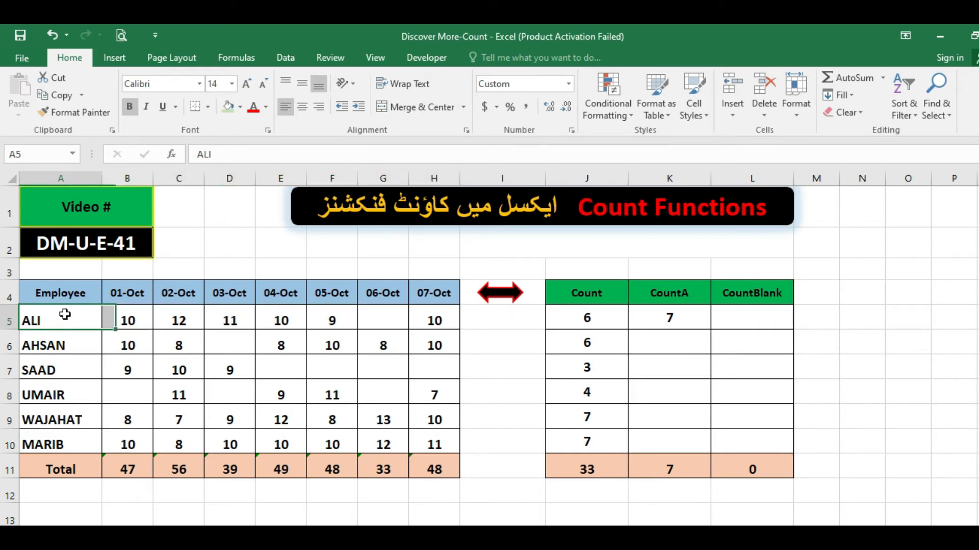
left_click(391, 325)
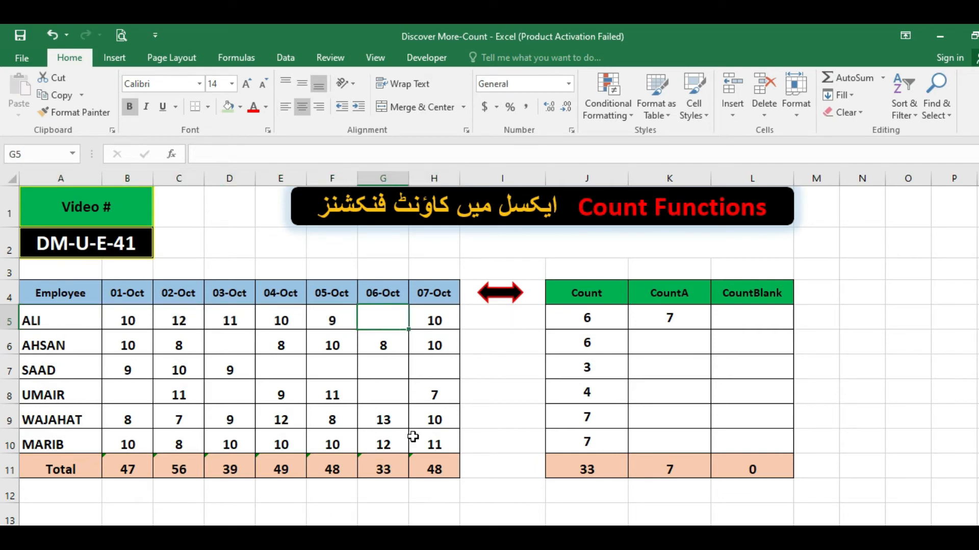
type("10")
key("ctrl+Return")
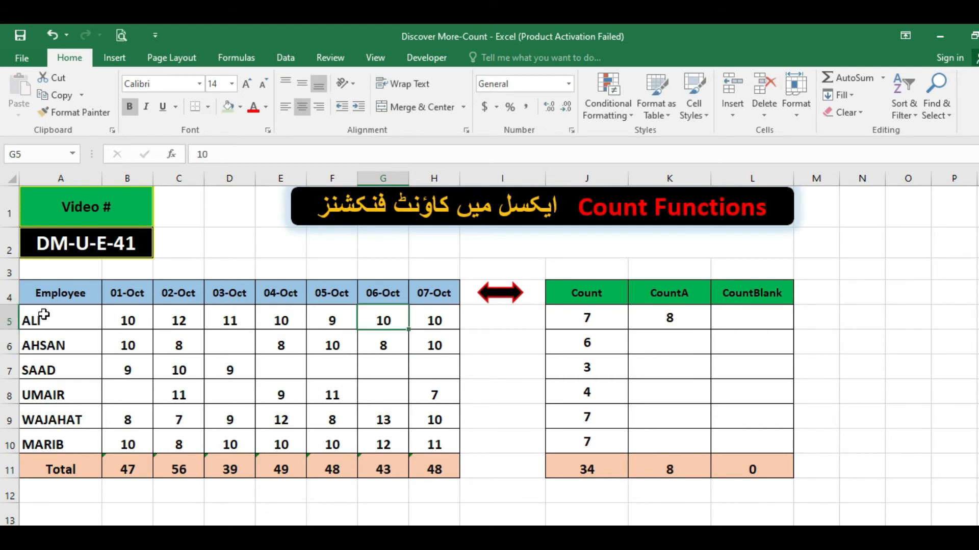
Clear the first employee's day cells C5:H5 to test the COUNT and COUNTA formulas, and undo the deletion.
left_click_drag(40, 314, 441, 319)
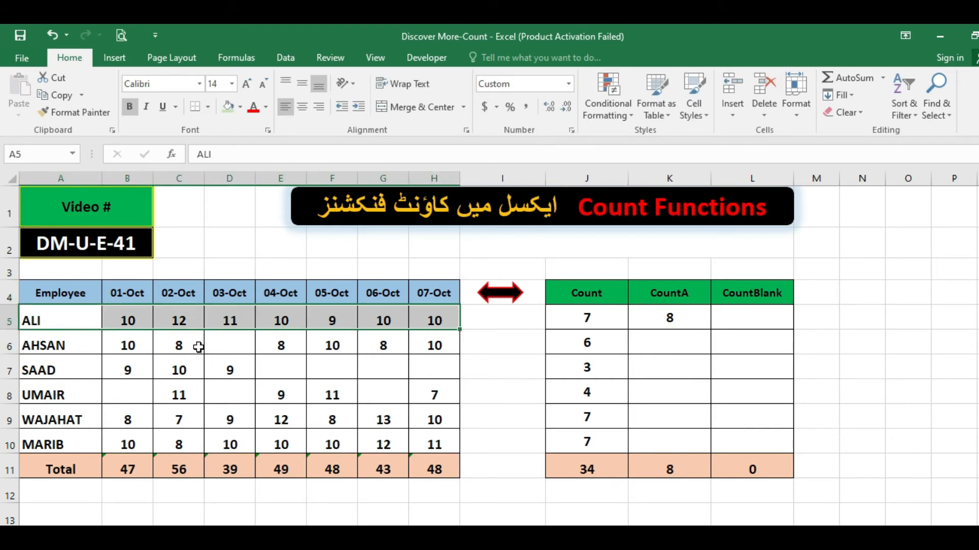
left_click_drag(179, 319, 428, 319)
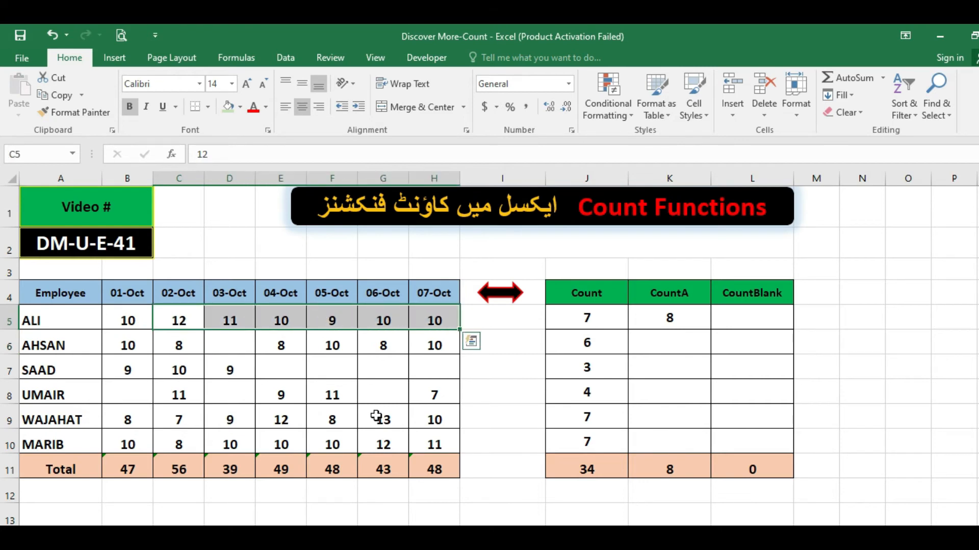
key("Delete")
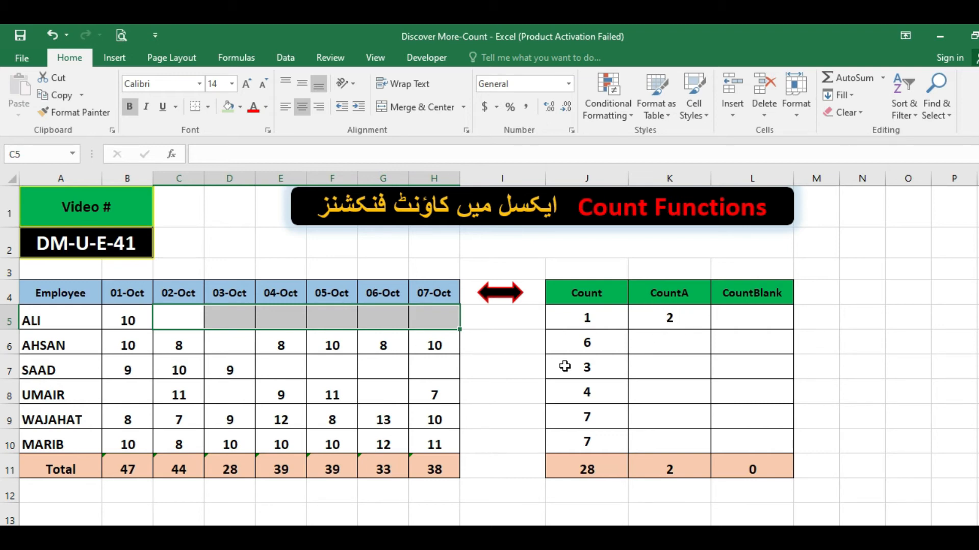
key("ctrl+z")
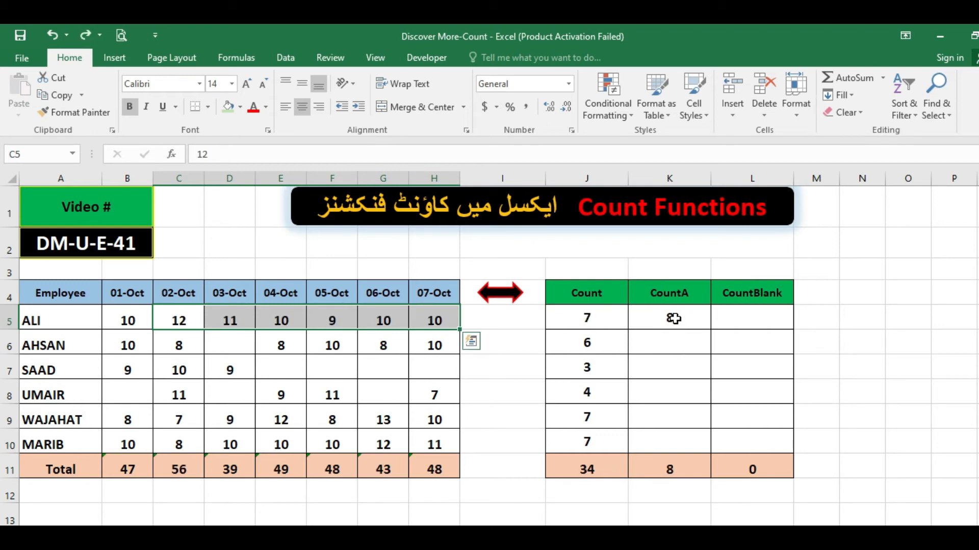
Copy the COUNTA formula from K5 into K6:K10 and check K7 against the filled cells A7:D7.
left_click(669, 319)
left_click_drag(711, 330, 691, 452)
left_click(668, 396)
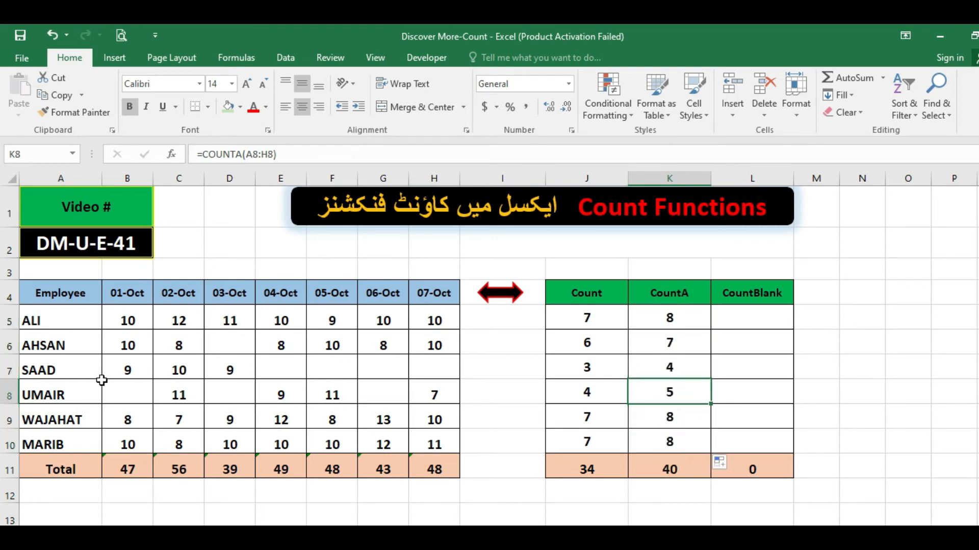
left_click_drag(74, 371, 258, 369)
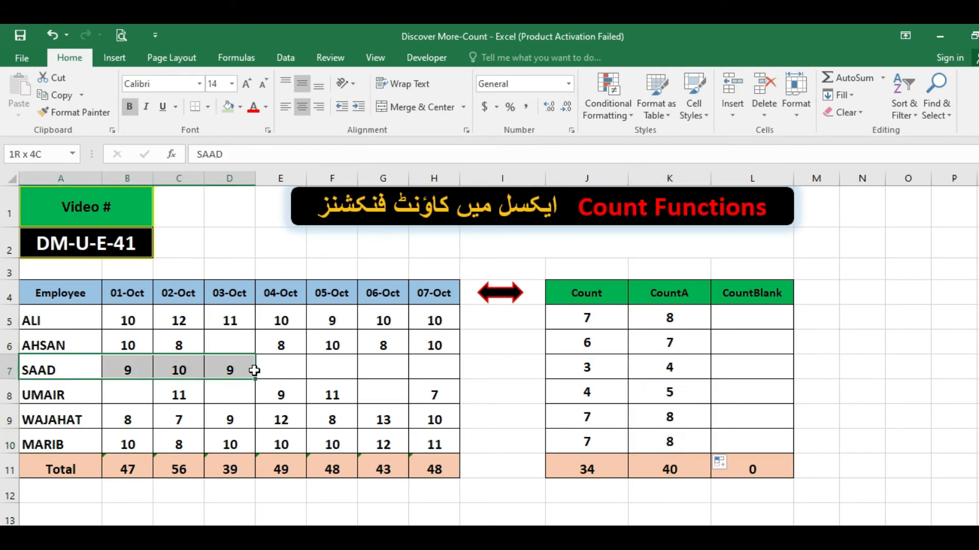
left_click(681, 369)
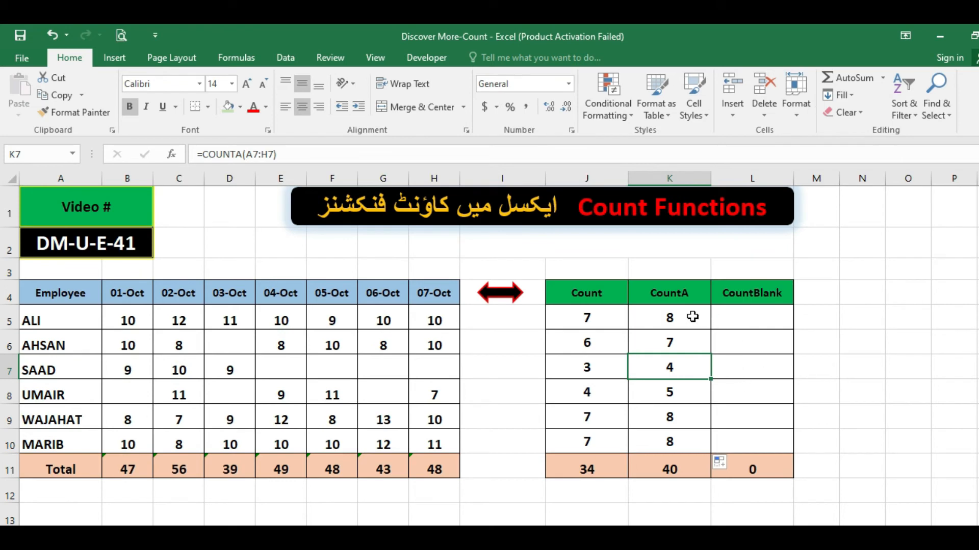
left_click_drag(685, 316, 683, 439)
Enter the formula =COUNTBLANK(B5:H5) in cell L5 to count the first employee's blank day cells.
left_click(744, 321)
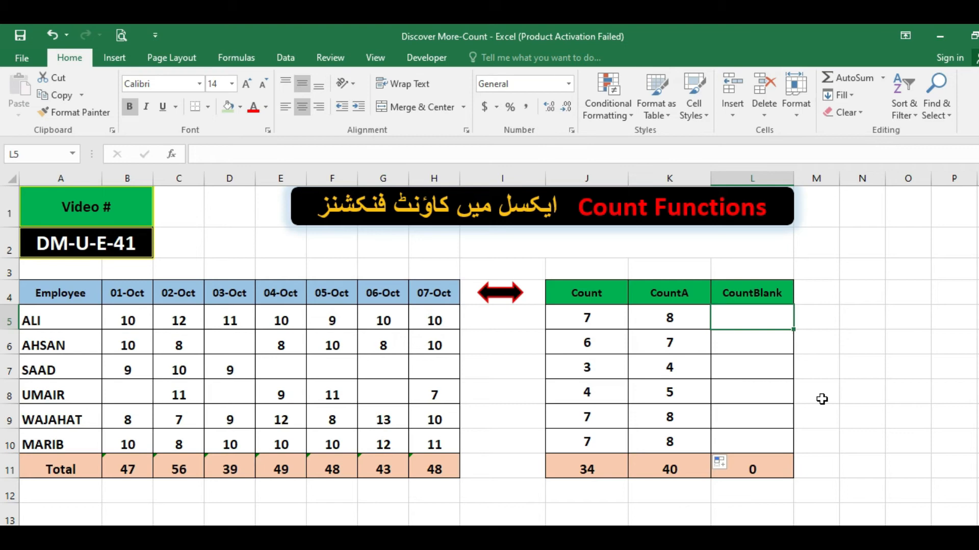
type("=count")
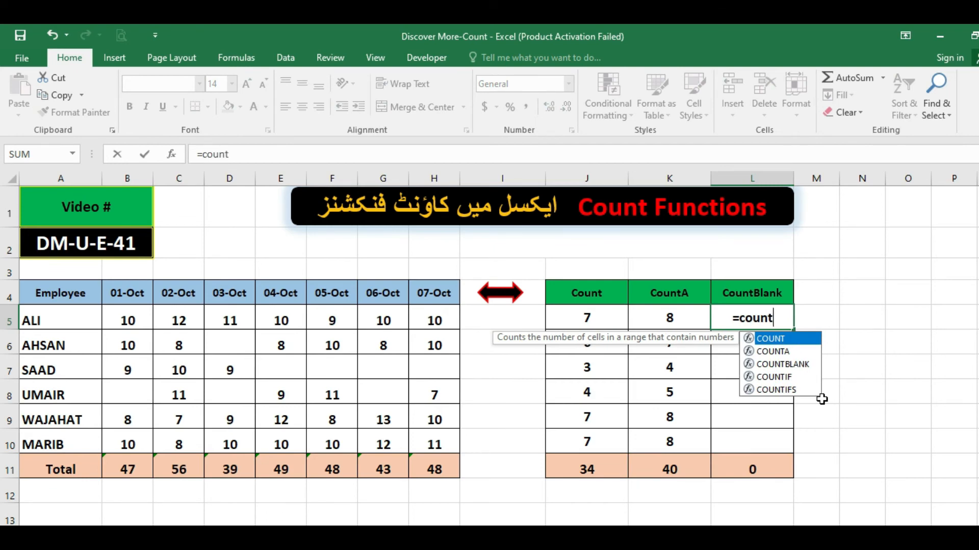
type("bla")
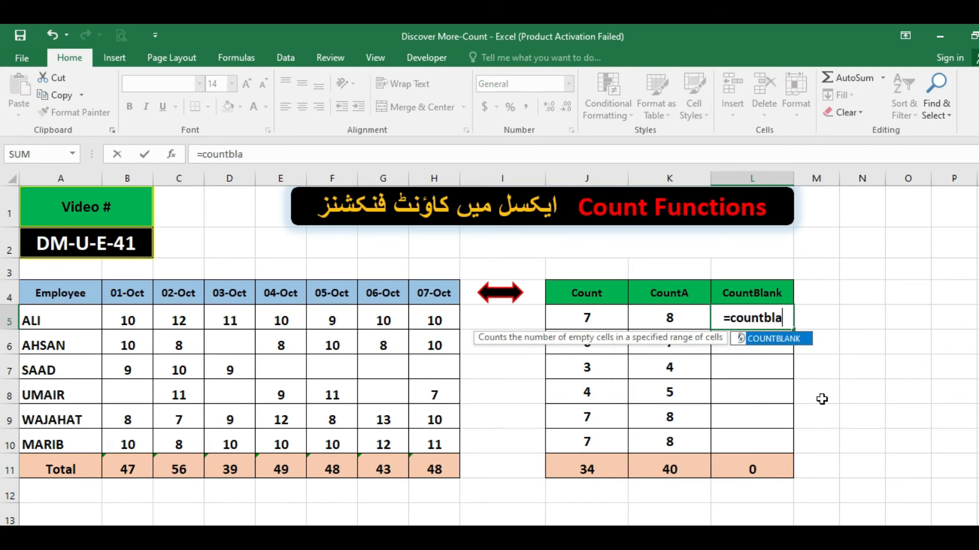
type("nk(")
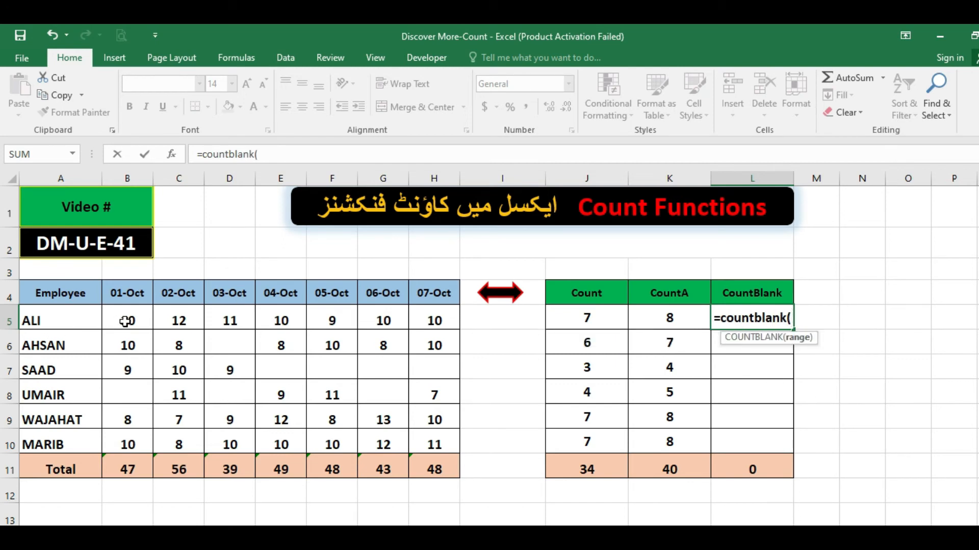
left_click_drag(125, 321, 434, 320)
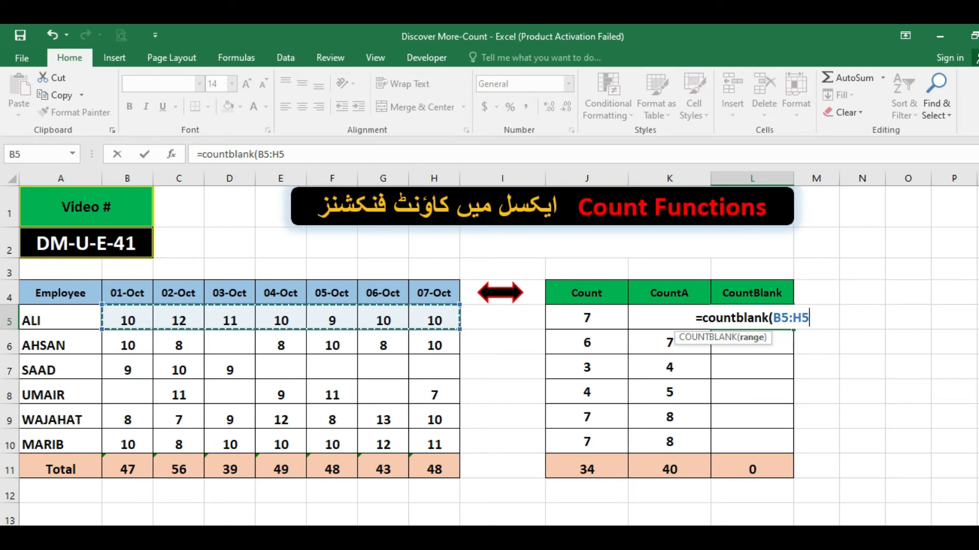
type(")")
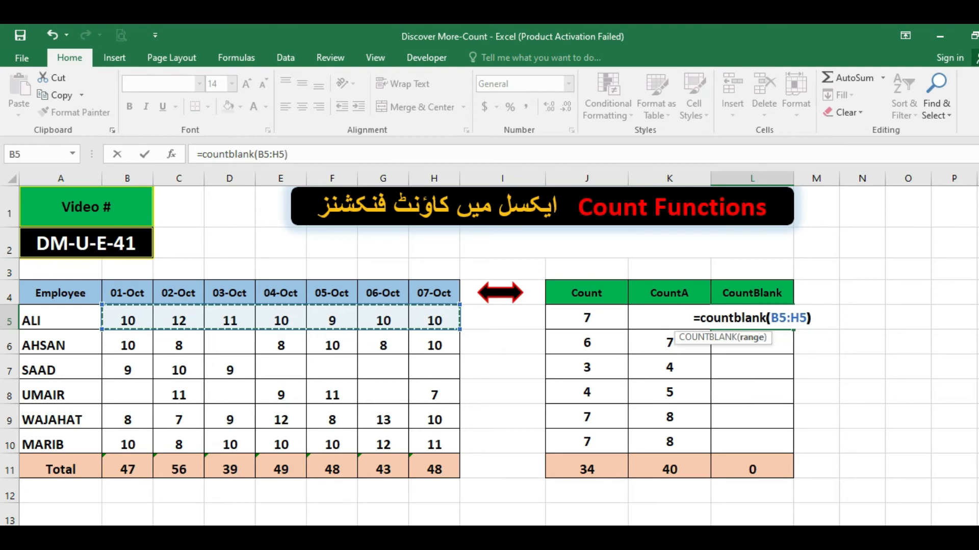
key("Return")
left_click(752, 318)
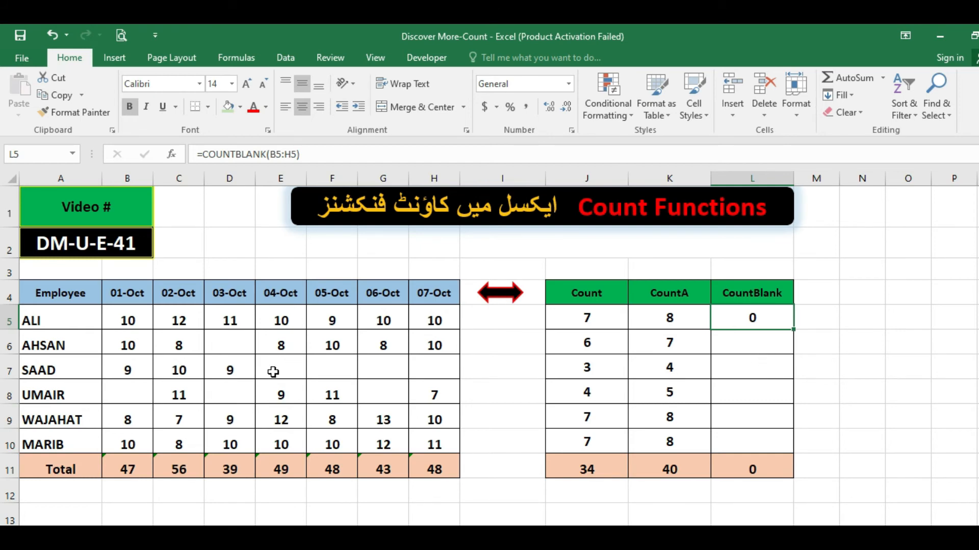
Copy the COUNTBLANK formula from L5 into L6:L10.
left_click(223, 345)
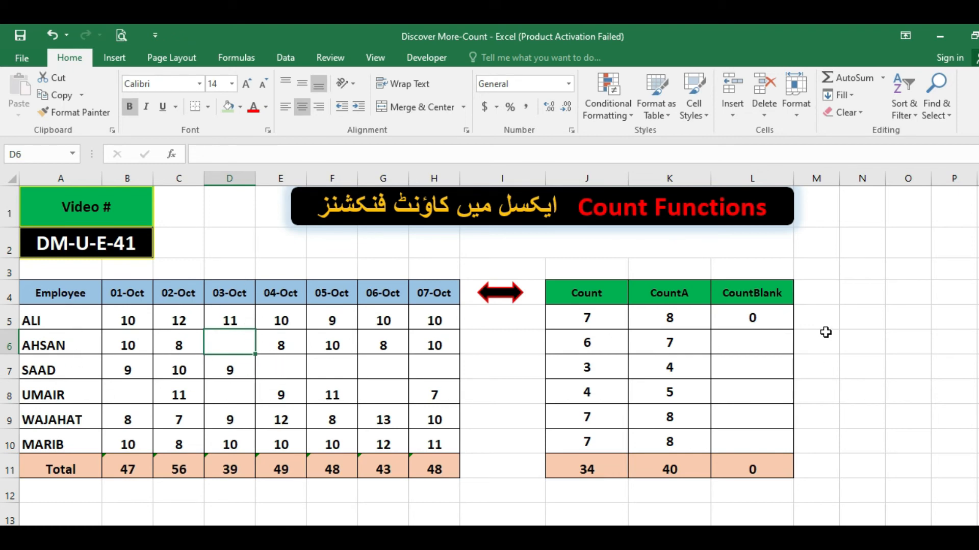
left_click(771, 317)
left_click_drag(792, 332, 785, 443)
left_click(754, 343)
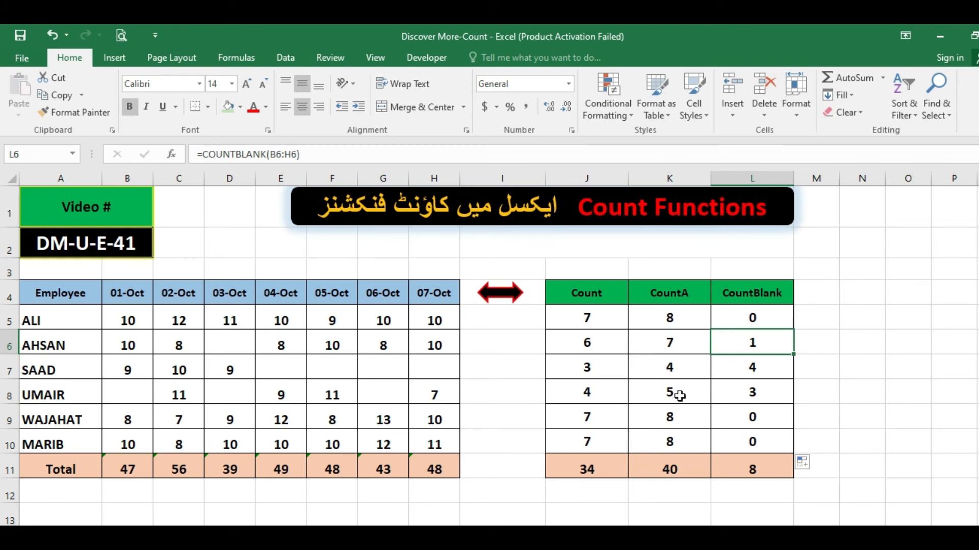
Check the CountBlank formulas against the table, comparing L7 with E7:H7 and examining row 9, L5 and L6.
left_click(754, 366)
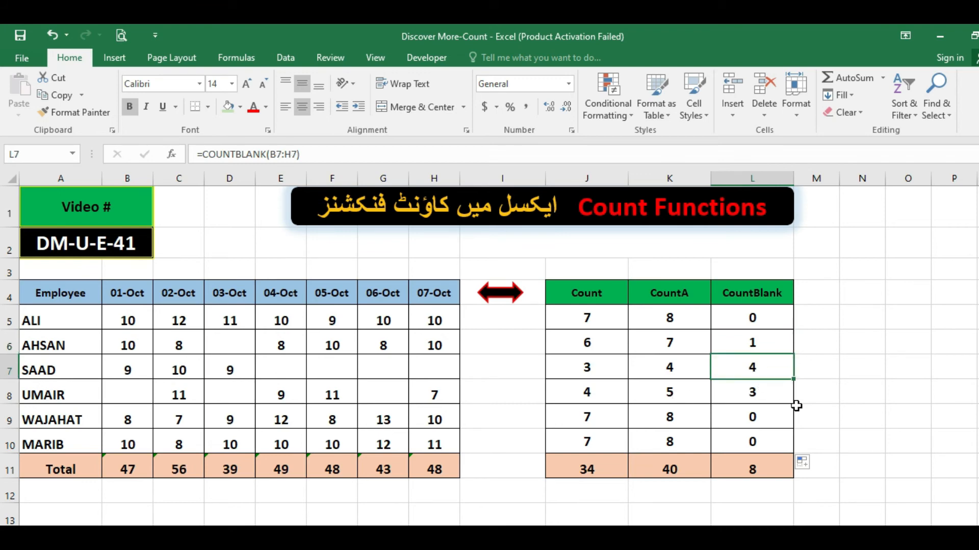
left_click_drag(273, 367, 429, 373)
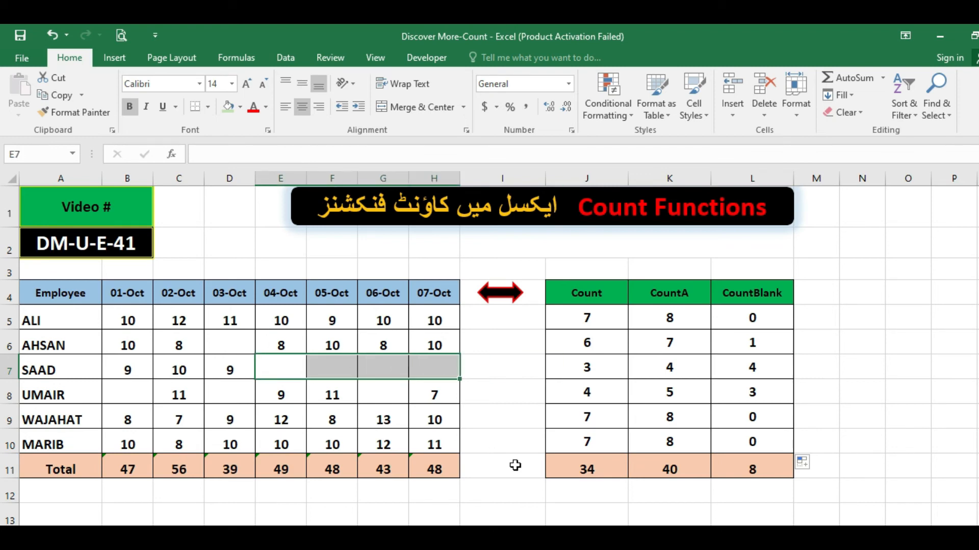
left_click(739, 364)
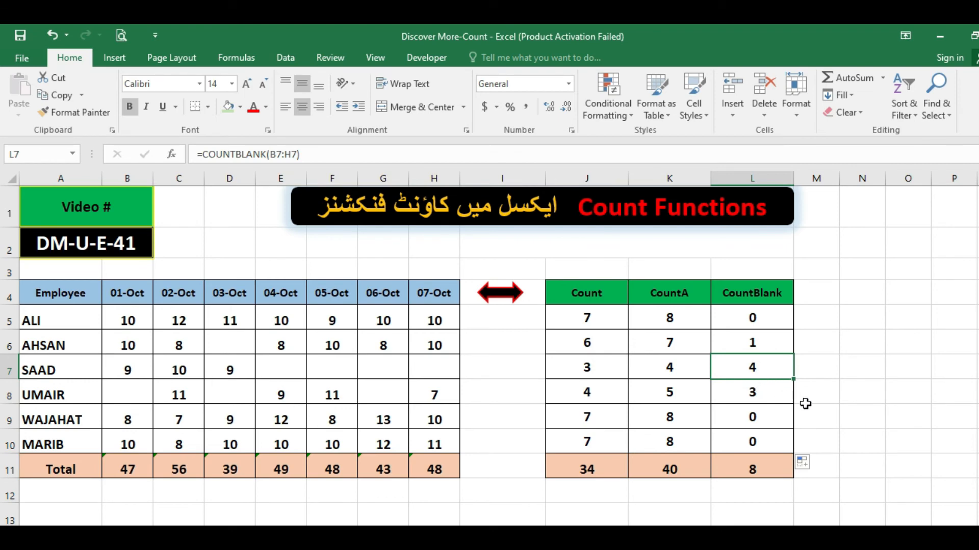
left_click(130, 421)
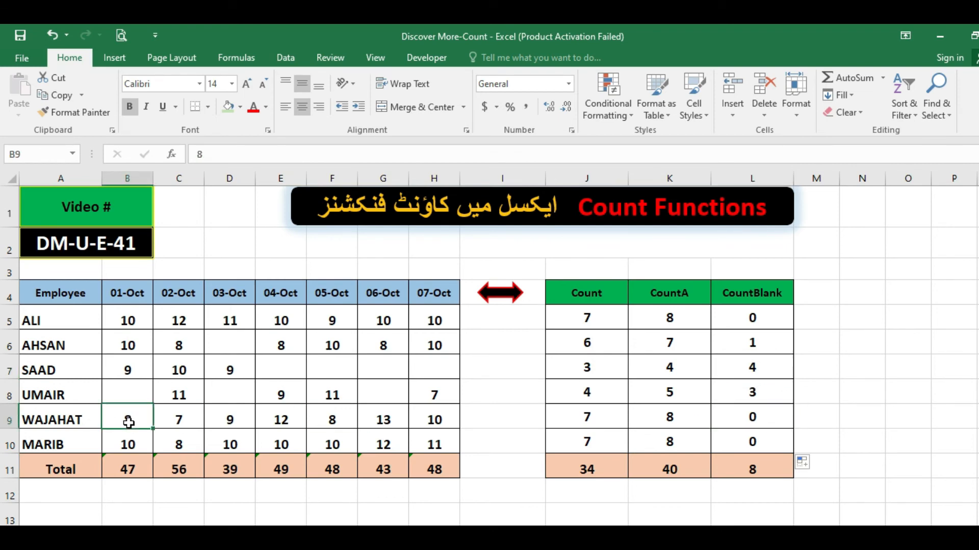
left_click(428, 428)
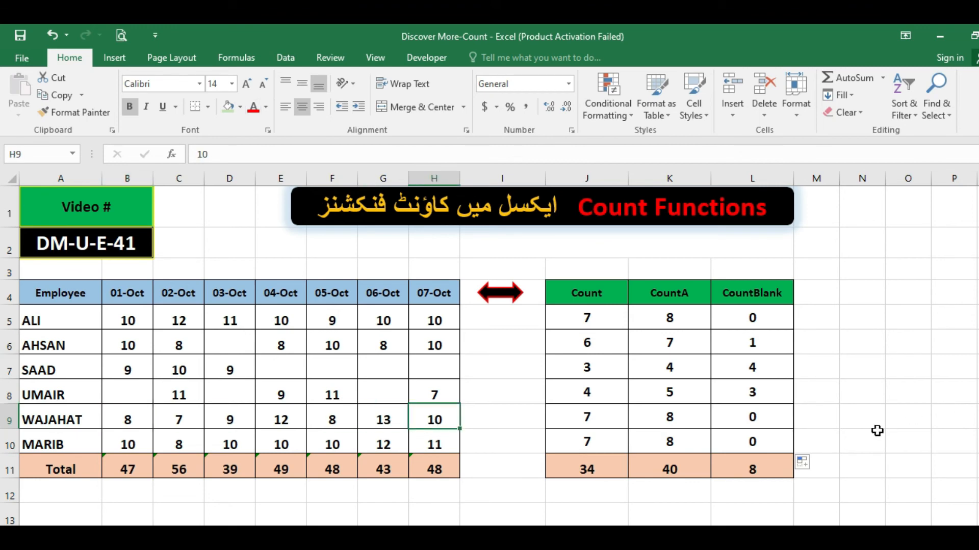
left_click(745, 321)
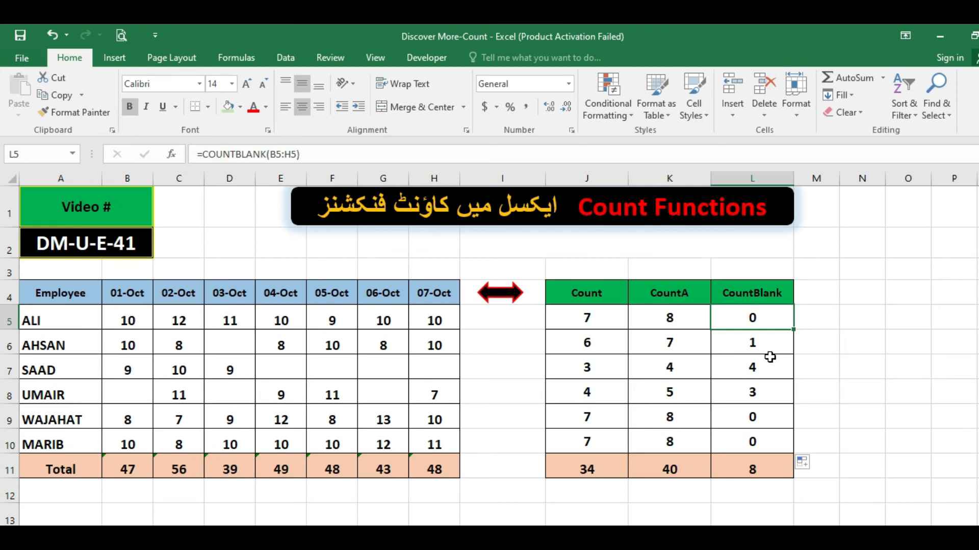
left_click(744, 346)
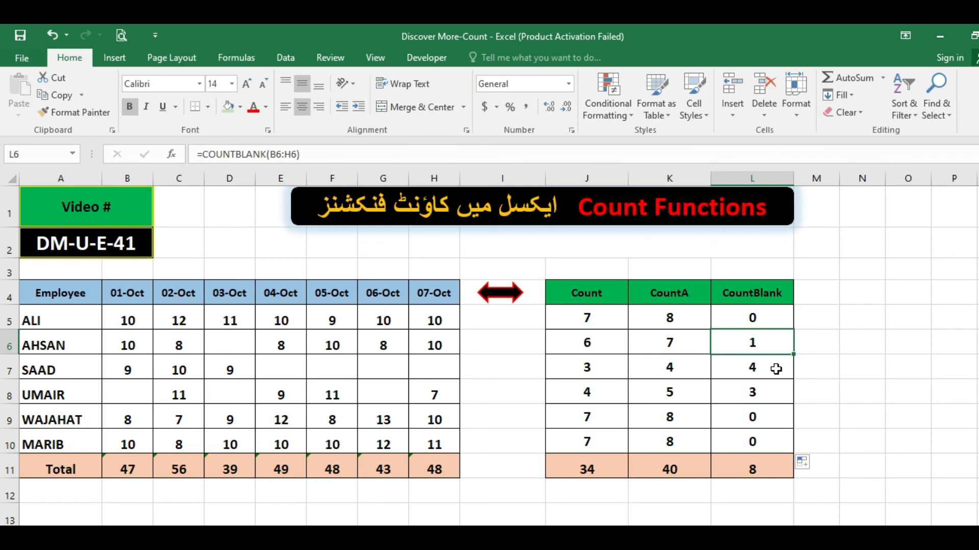
Fill the blank 03-Oct cell D6 with yellow.
left_click(235, 338)
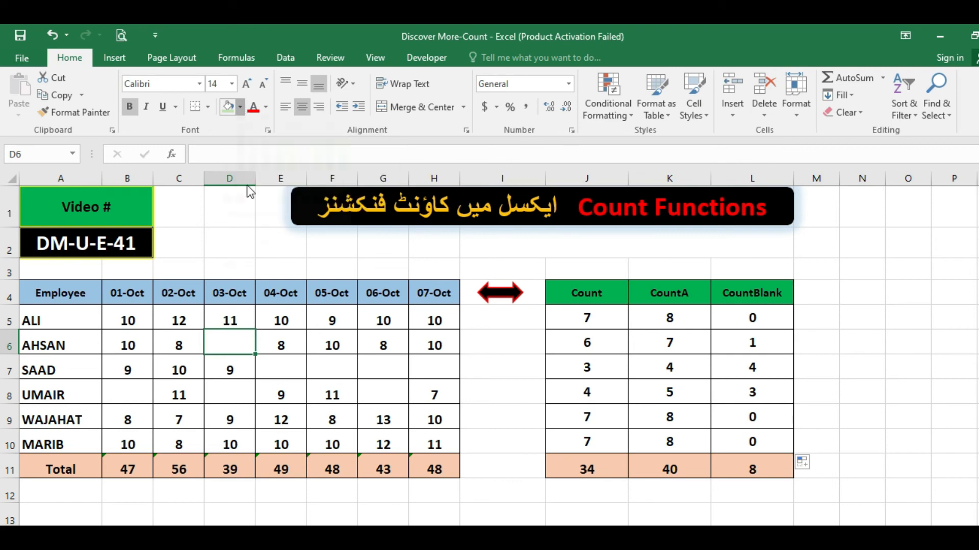
left_click(241, 108)
left_click(265, 224)
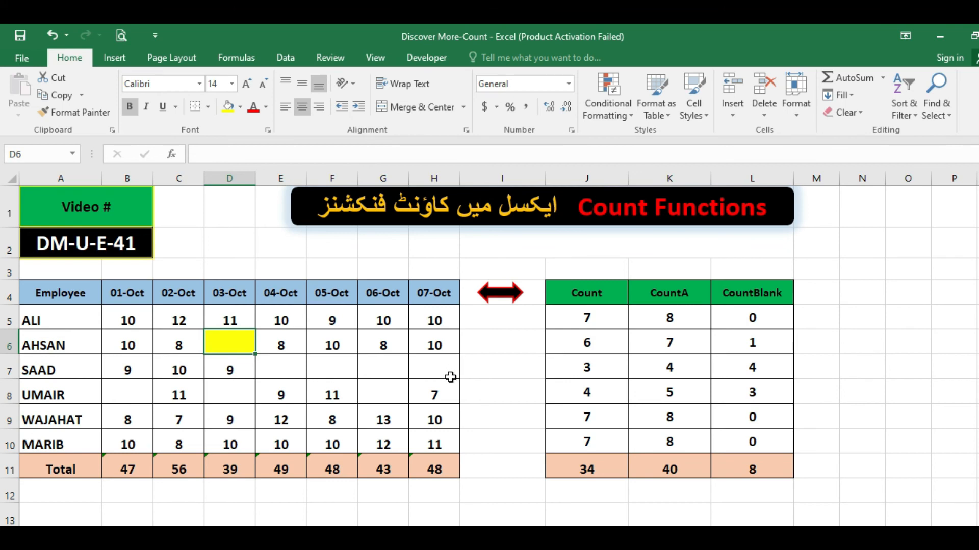
Extend the COUNTBLANK range in cell L6 to include the name cell, making the formula =COUNTBLANK(A6:H6).
left_click(763, 340)
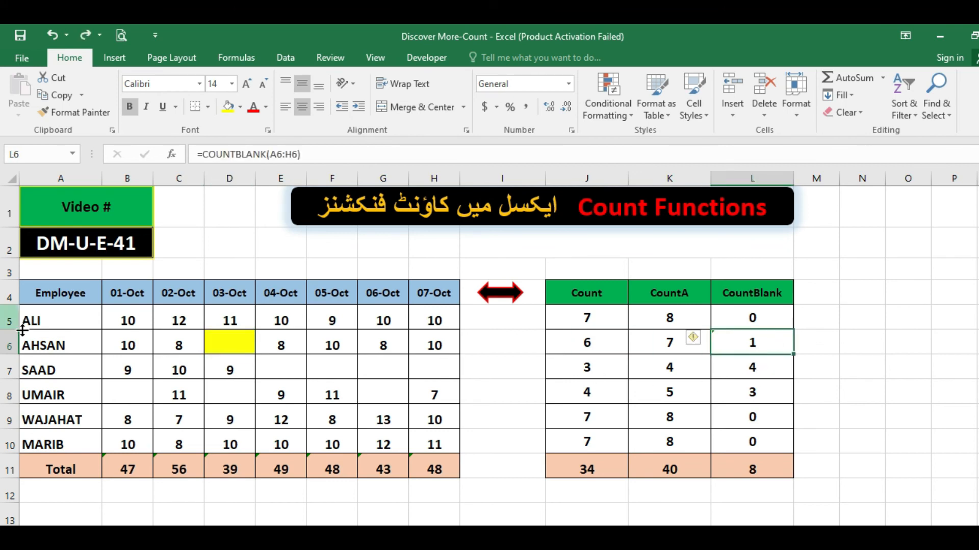
left_click(84, 348)
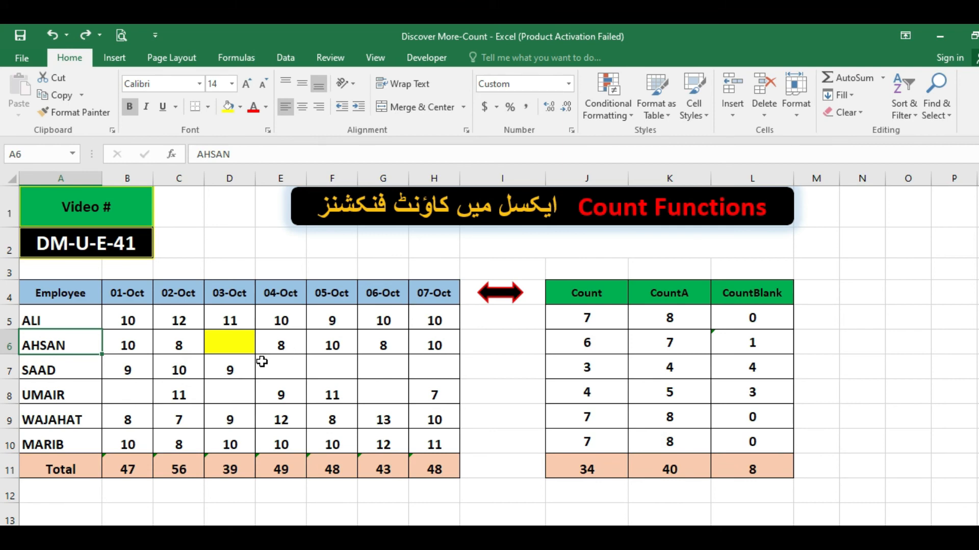
left_click(716, 337)
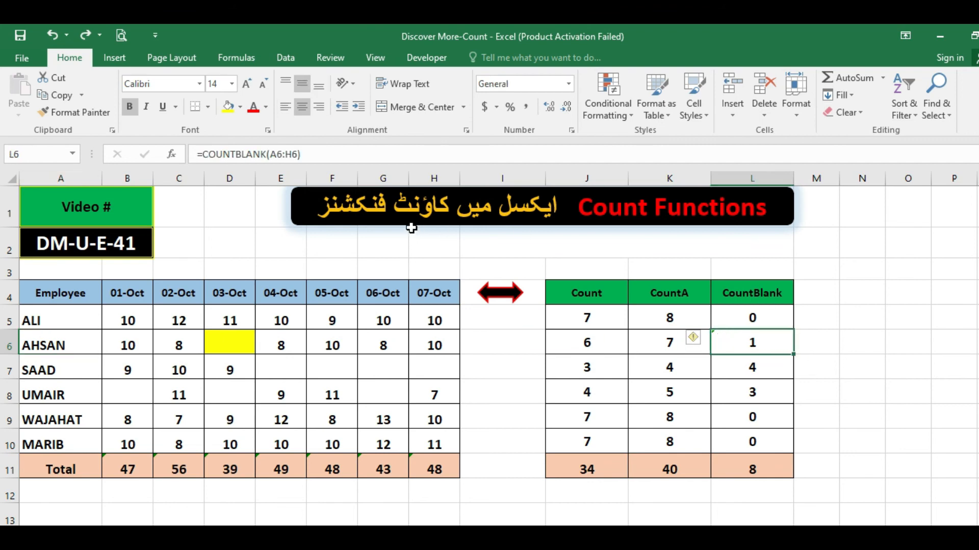
left_click(274, 154)
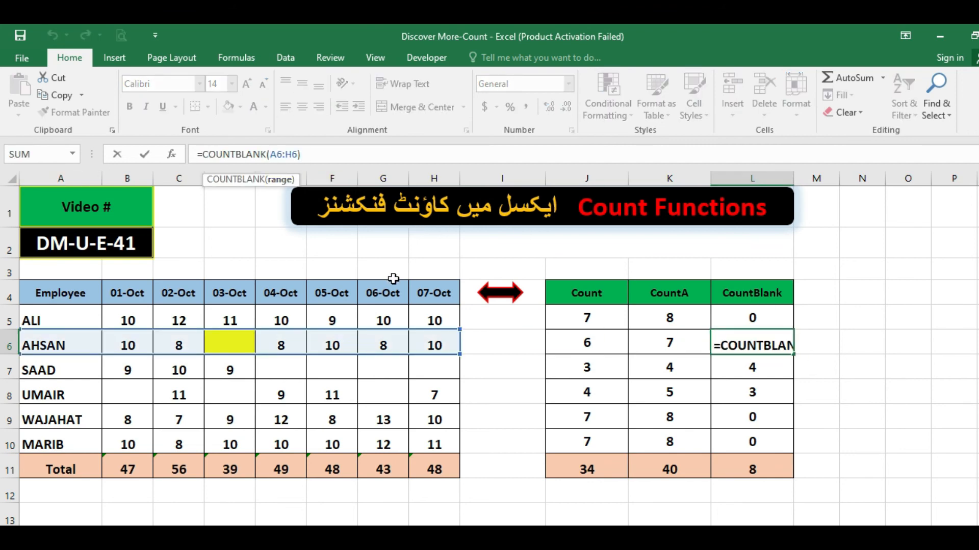
key("End")
key("ctrl+Return")
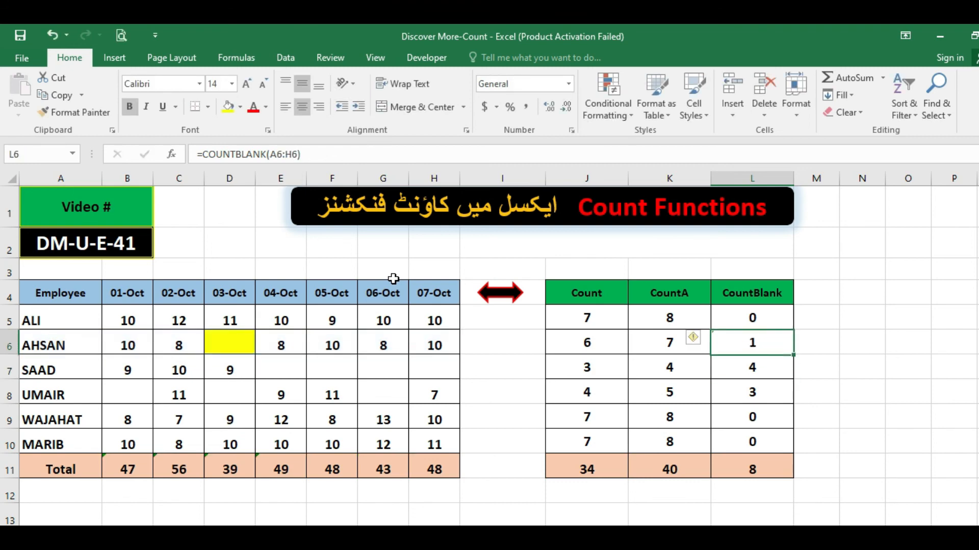
Clear the name cell A6 to test the COUNTBLANK formula in L6, and undo the deletion.
key("Left")
key("Left")
key("Left")
key("Left")
key("Left")
key("Left")
key("Left")
key("Left")
key("Left")
key("Left")
key("Left")
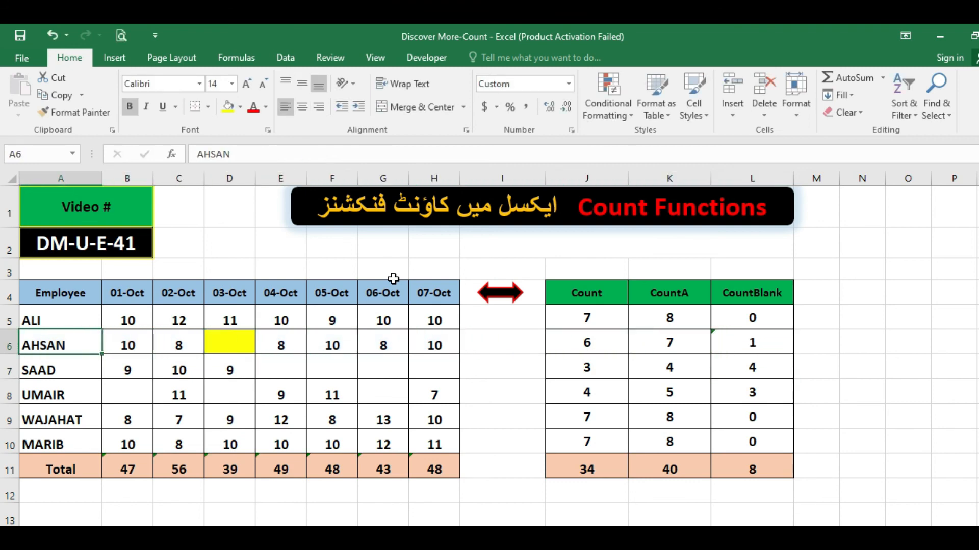
key("Delete")
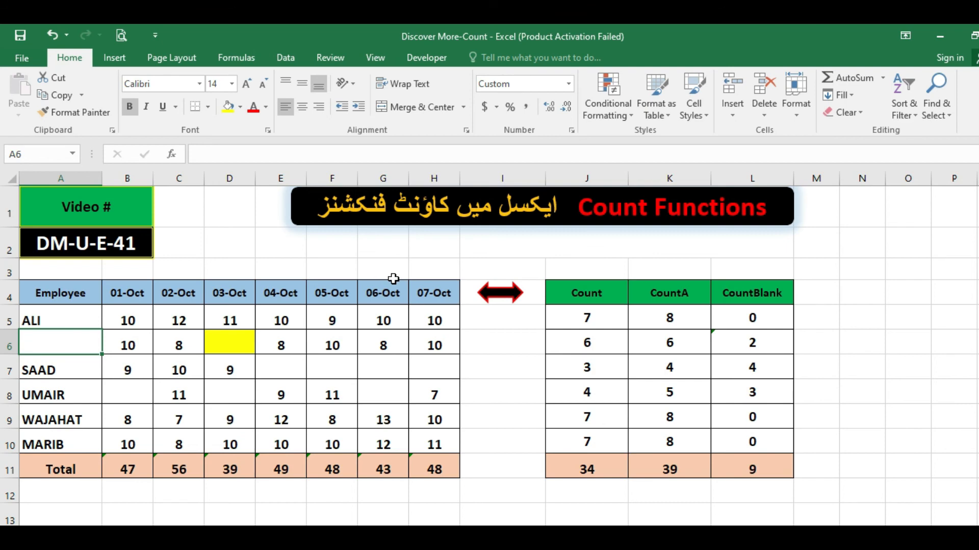
key("Right")
key("Right")
key("Right")
key("Right")
key("Right")
key("Right")
key("Right")
key("Right")
key("Right")
key("Right")
key("Right")
key("Right")
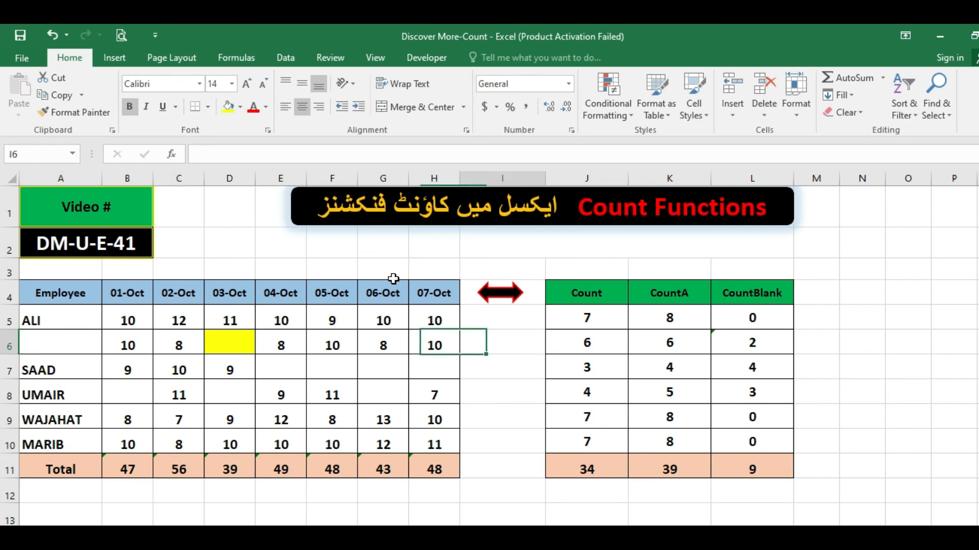
key("Left")
key("Left")
key("Right")
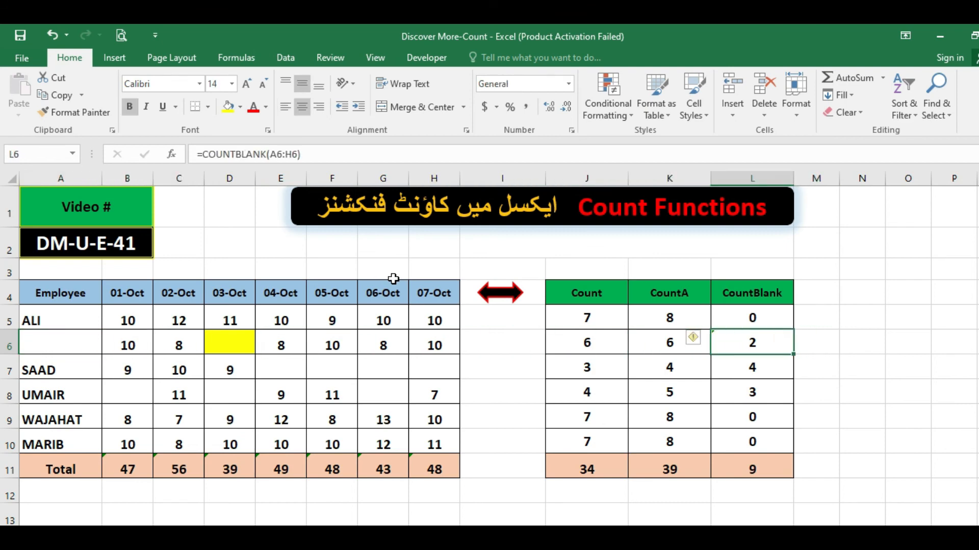
key("ctrl+z")
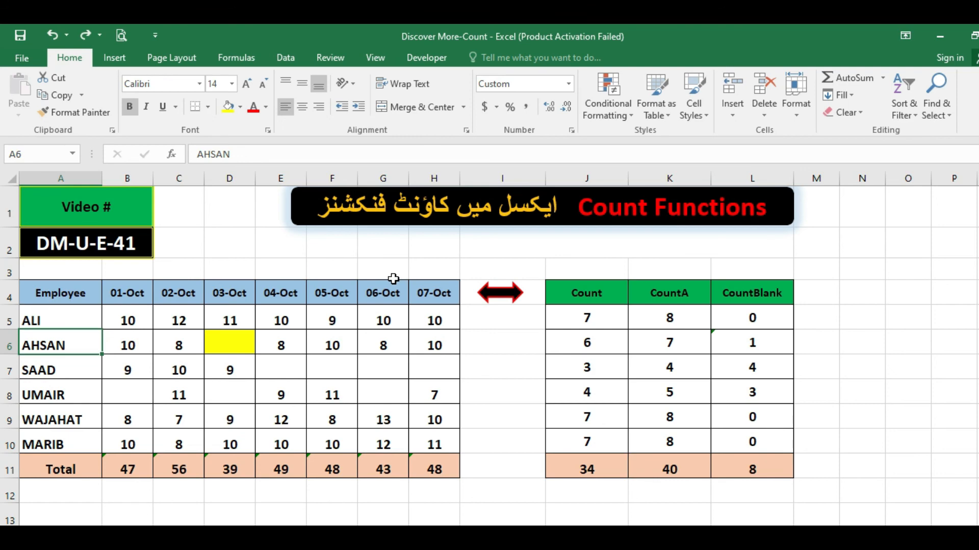
Check the yellow blank cell D6 against the COUNTBLANK formula in L6.
key("Right")
key("Right")
key("Right")
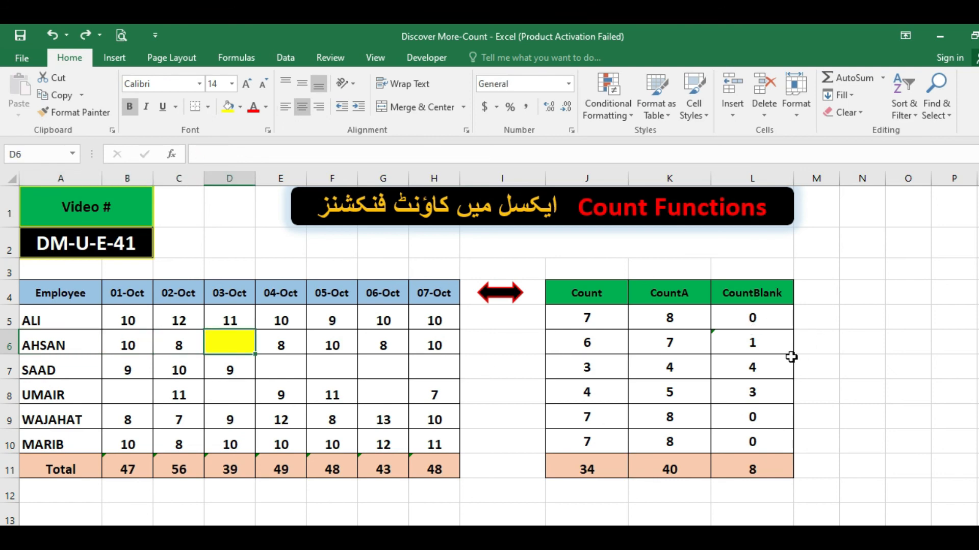
left_click(750, 345)
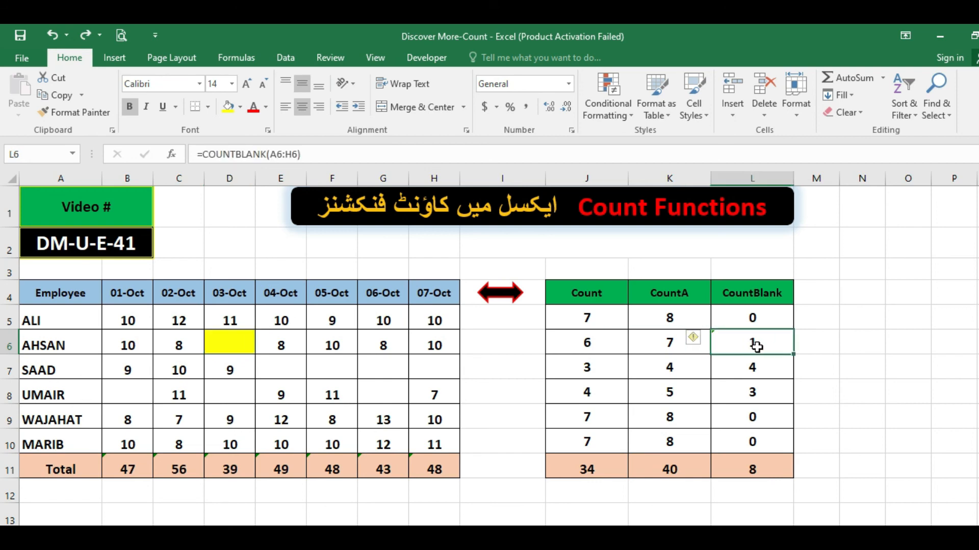